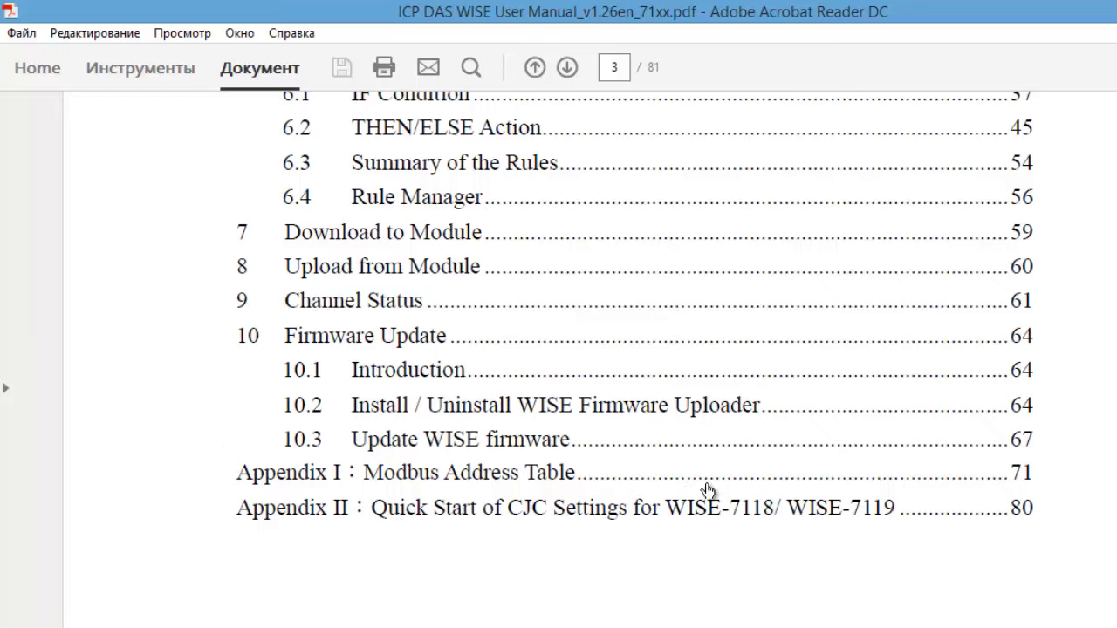
Step: Examine the Modbus address table in Appendix I of the manual for the module with 6 AI and 2 AO channels
click(1019, 472)
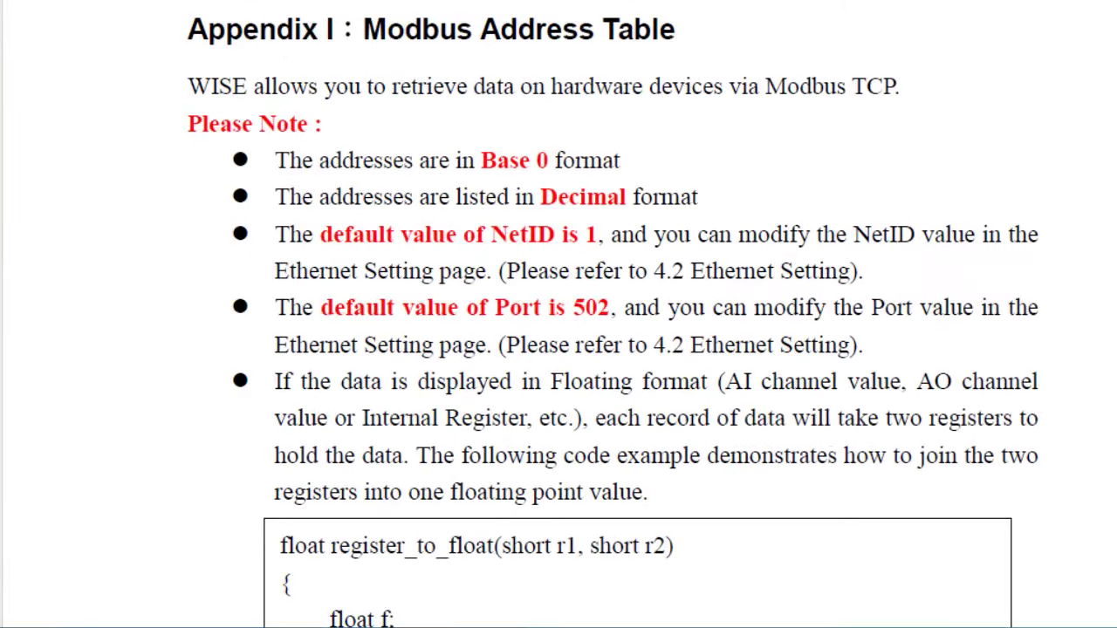
scroll(610, 349, down, 10)
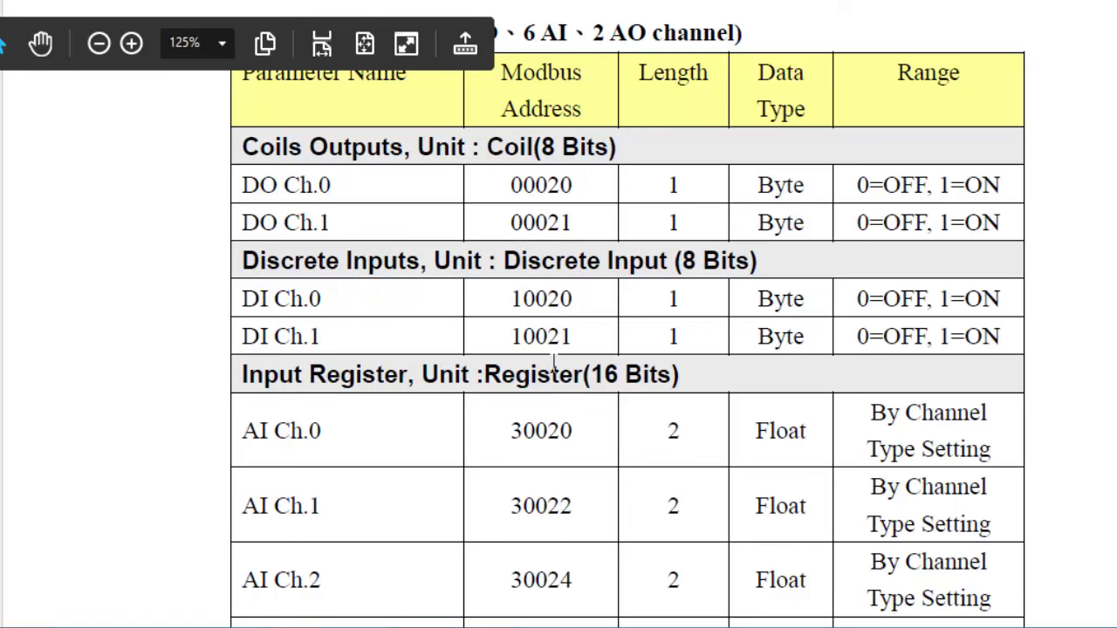
scroll(553, 365, down, 5)
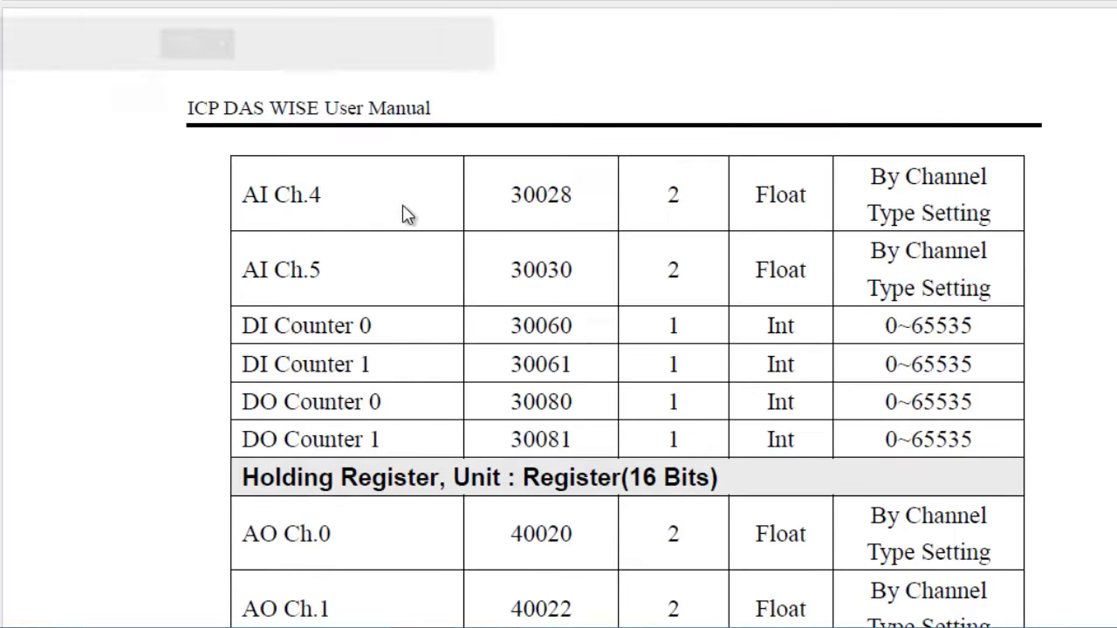
scroll(403, 210, up, 8)
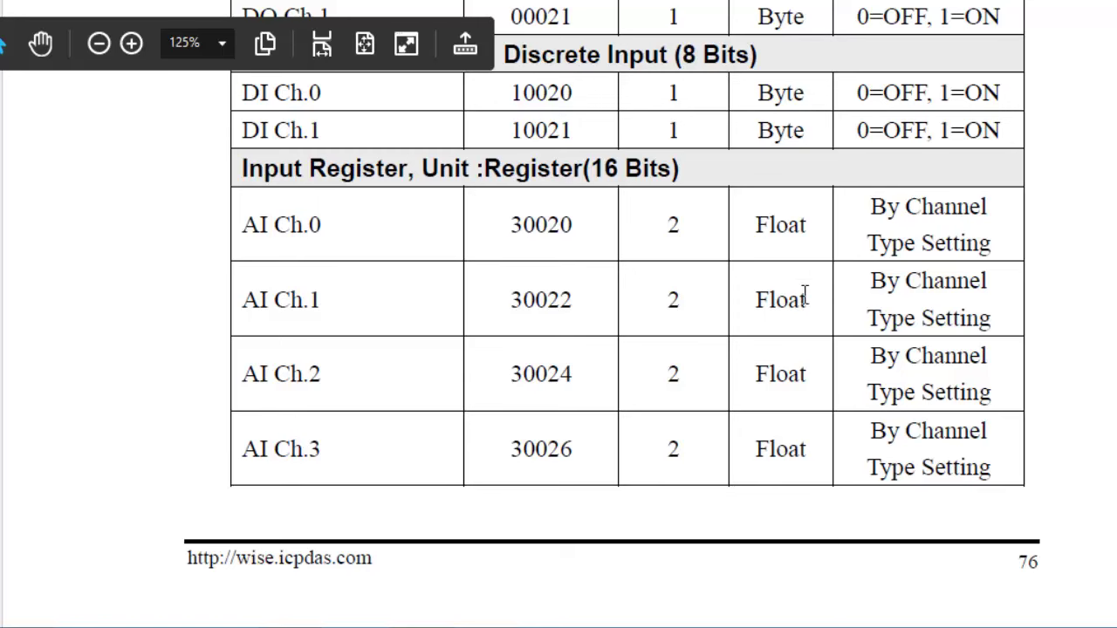
scroll(1007, 444, down, 7)
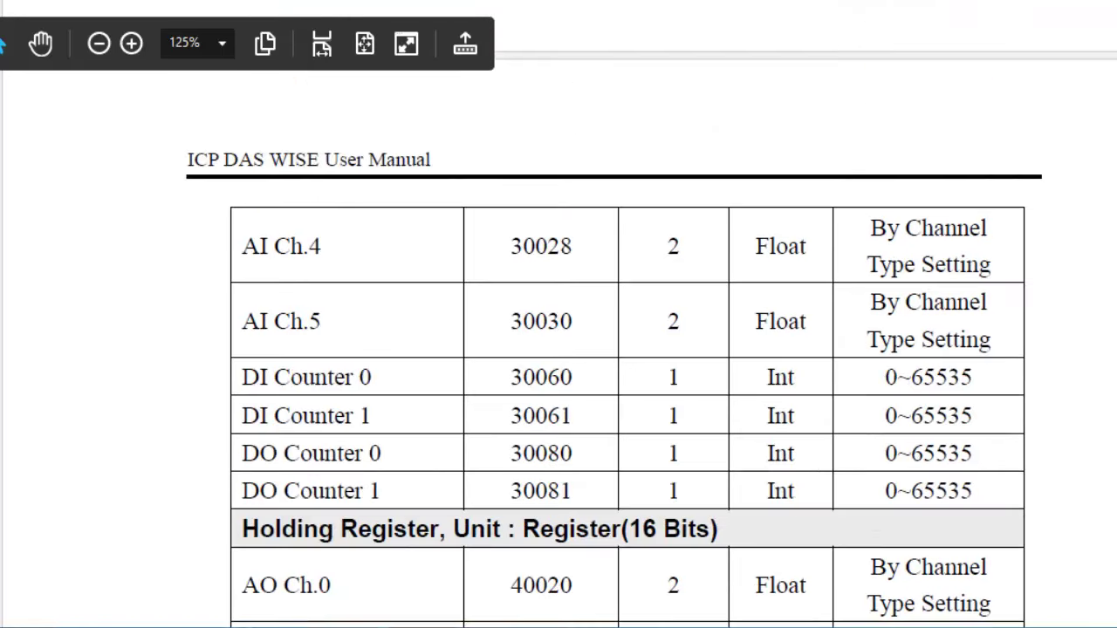
scroll(931, 412, down, 3)
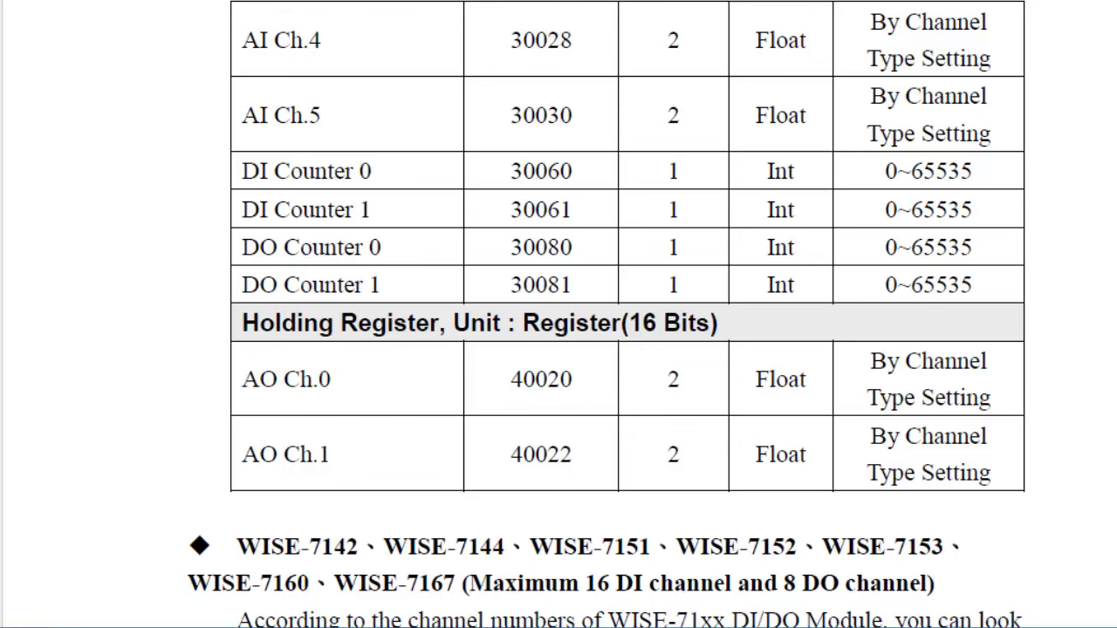
scroll(1080, 364, up, 1)
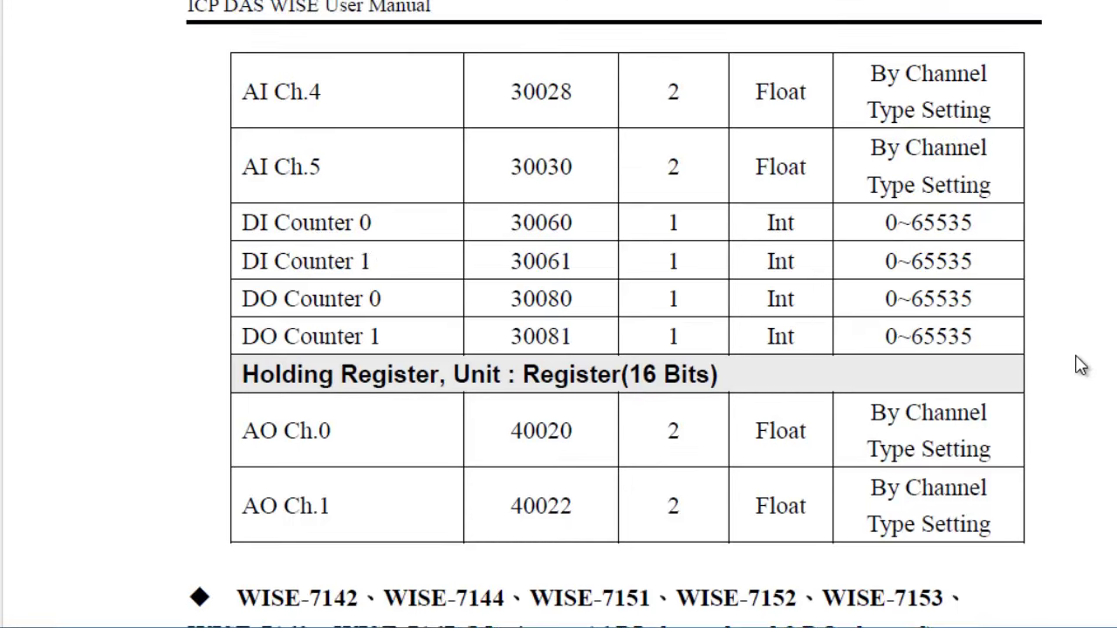
scroll(1080, 365, up, 1)
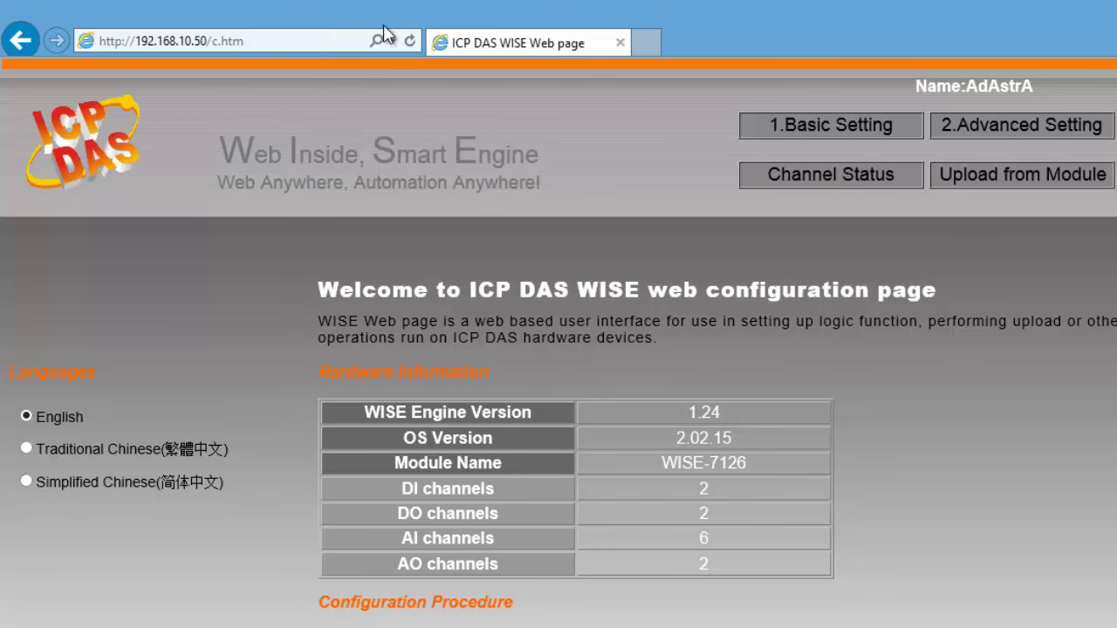
Step: Switch to the ICP DAS WISE web page and review the module's Ethernet settings and its AO and AI voltage ranges
click(825, 129)
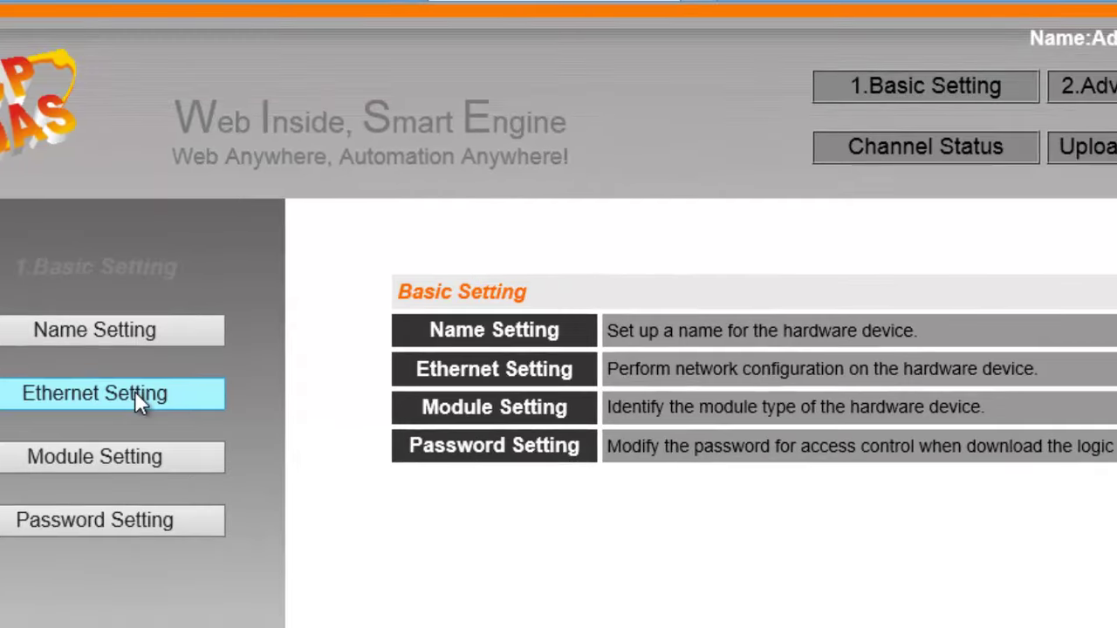
click(225, 454)
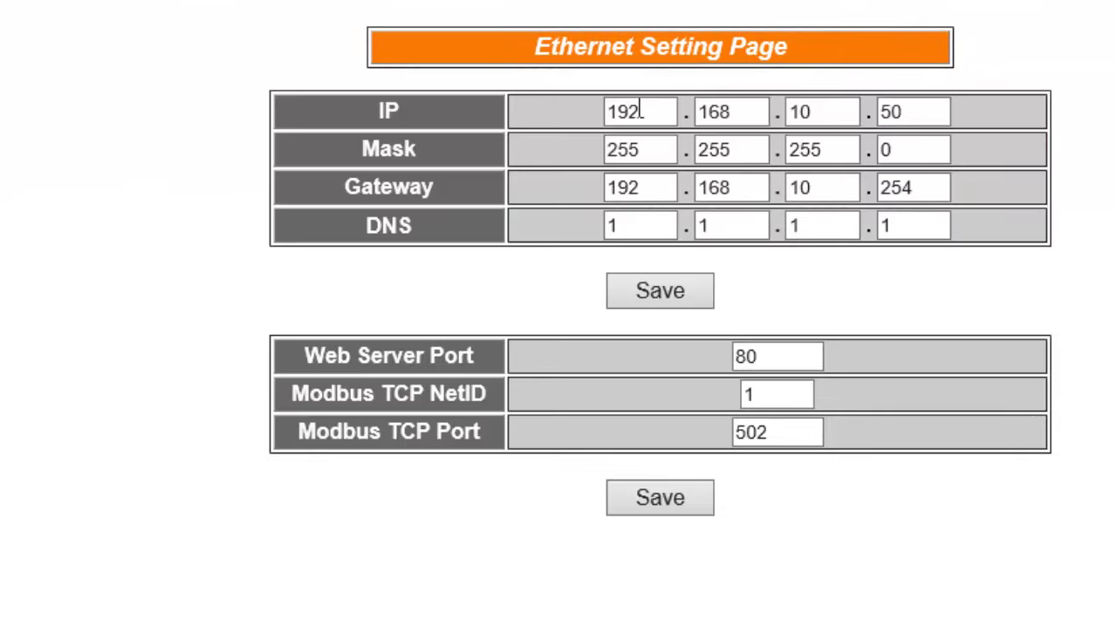
click(641, 144)
click(736, 232)
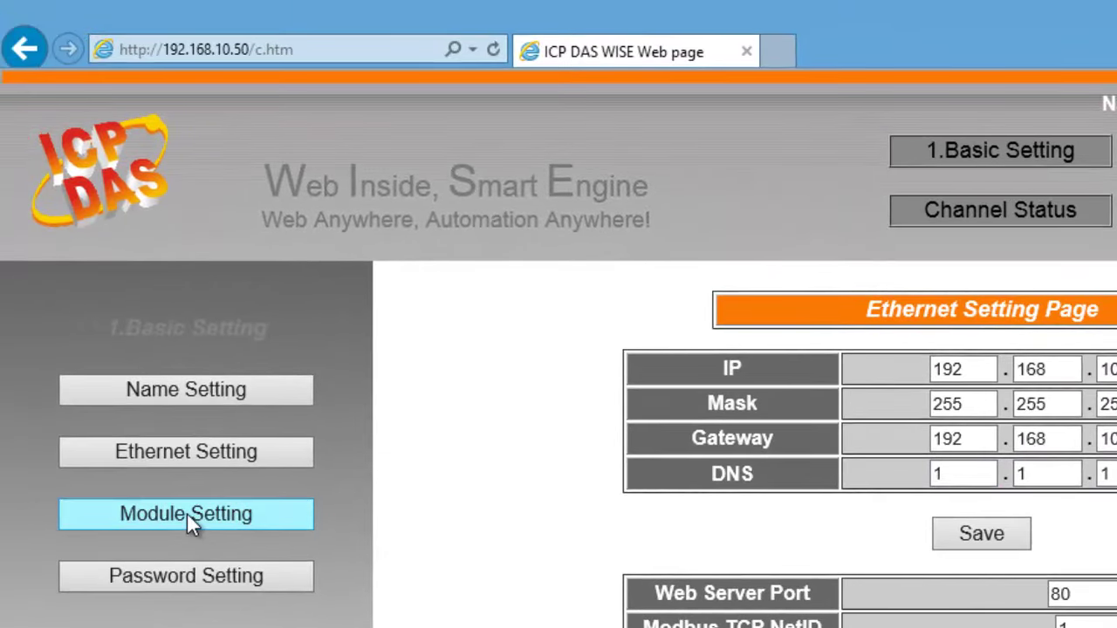
click(187, 512)
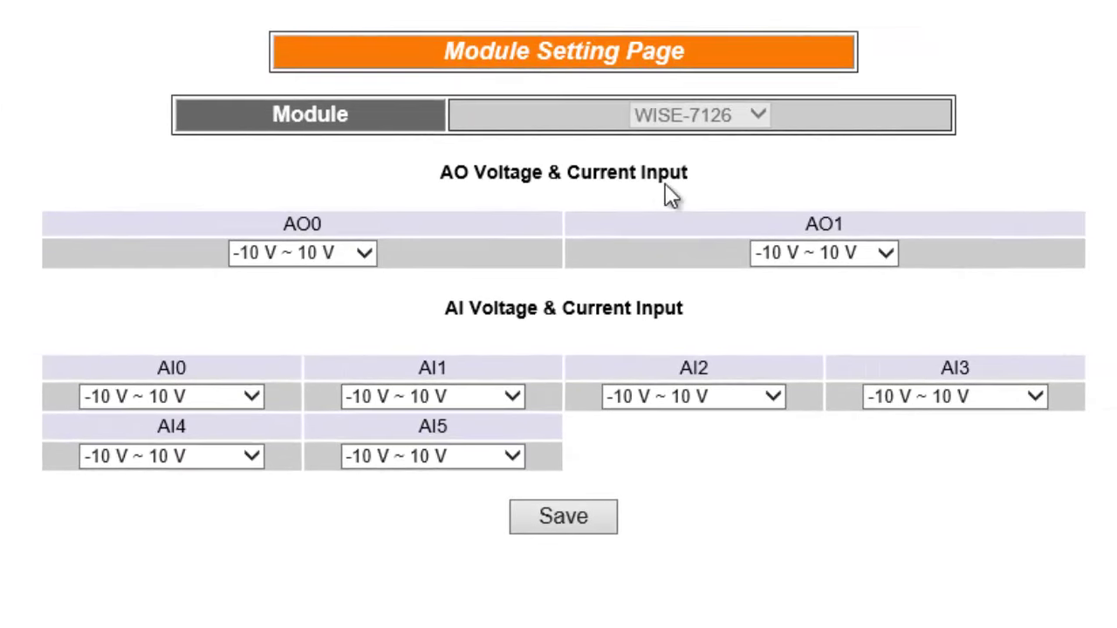
click(332, 254)
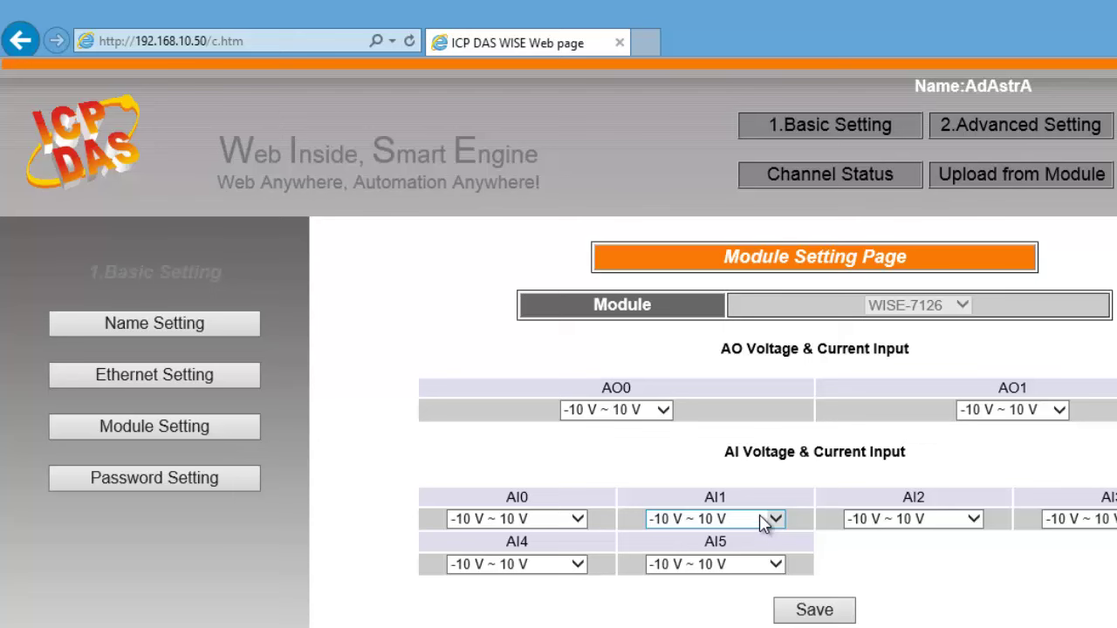
Step: Check the channel status of the DI, DO, AI and AO channels and the internal registers
click(837, 175)
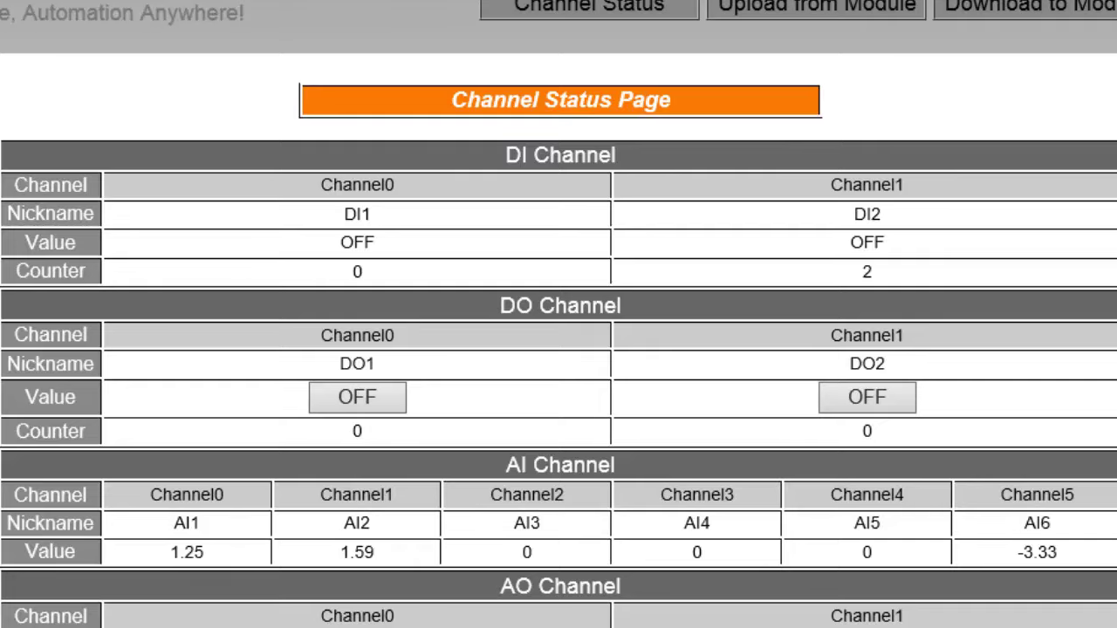
scroll(558, 340, down, 5)
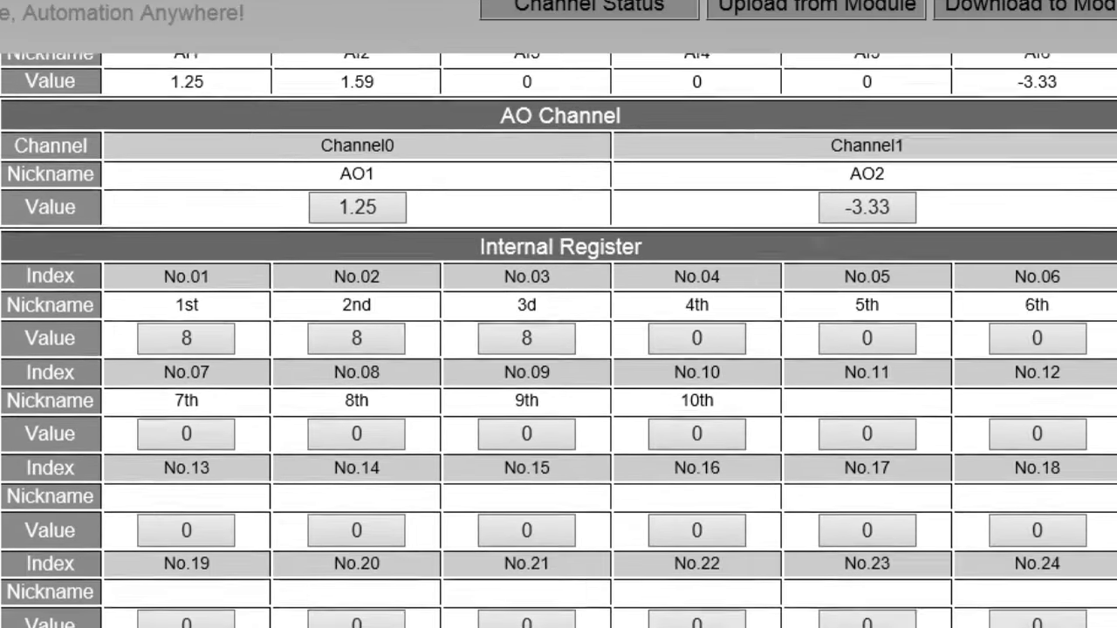
scroll(1076, 437, down, 2)
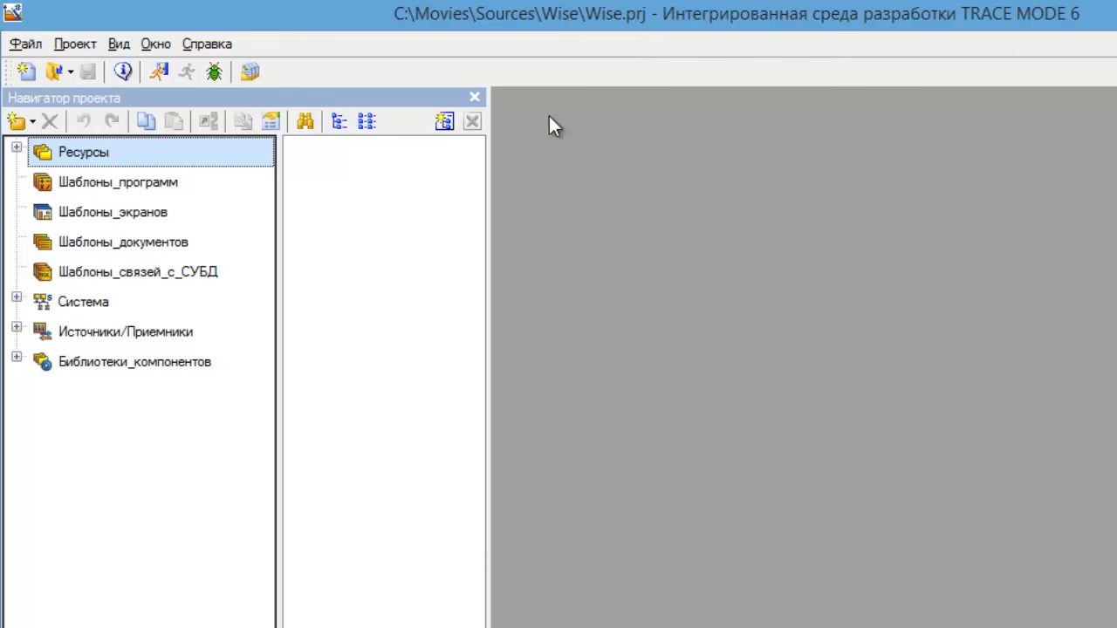
Step: Switch to the Wise.prj project in TRACE MODE 6 and open Rin_Float(4) AI1 from the MODBUS_TCP_AIs group of Источники/Приемники
click(20, 330)
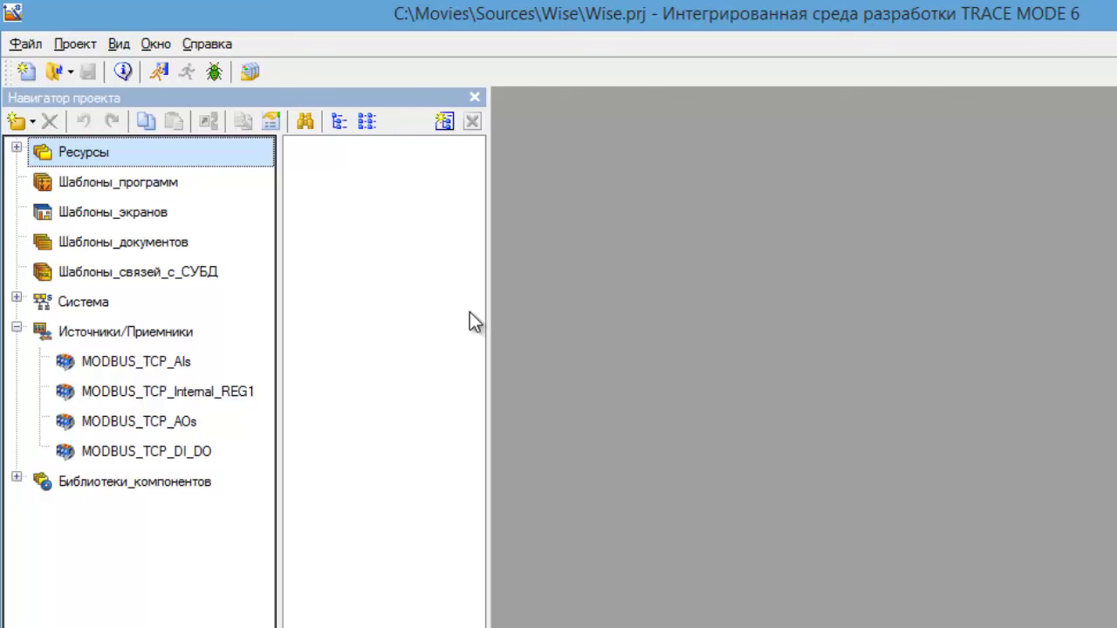
click(175, 366)
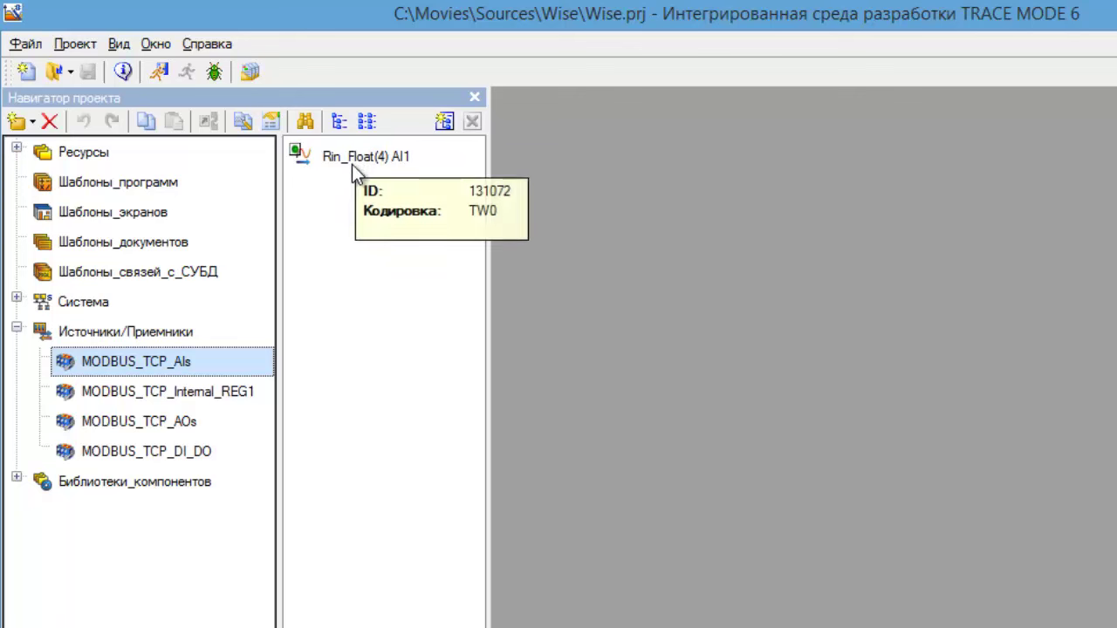
mouse_move(376, 164)
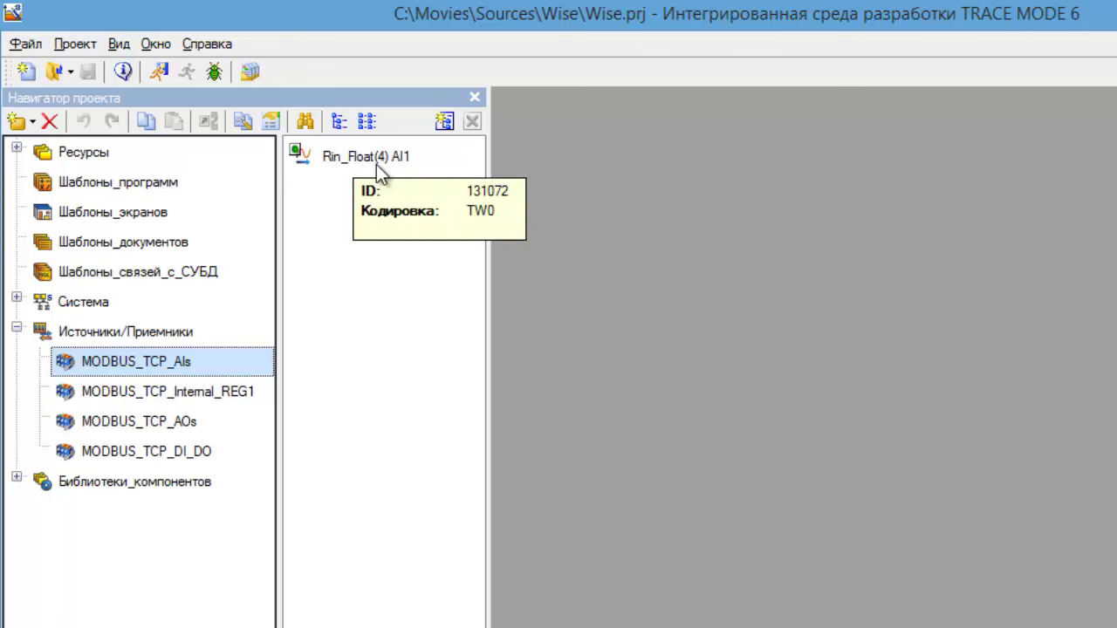
click(376, 164)
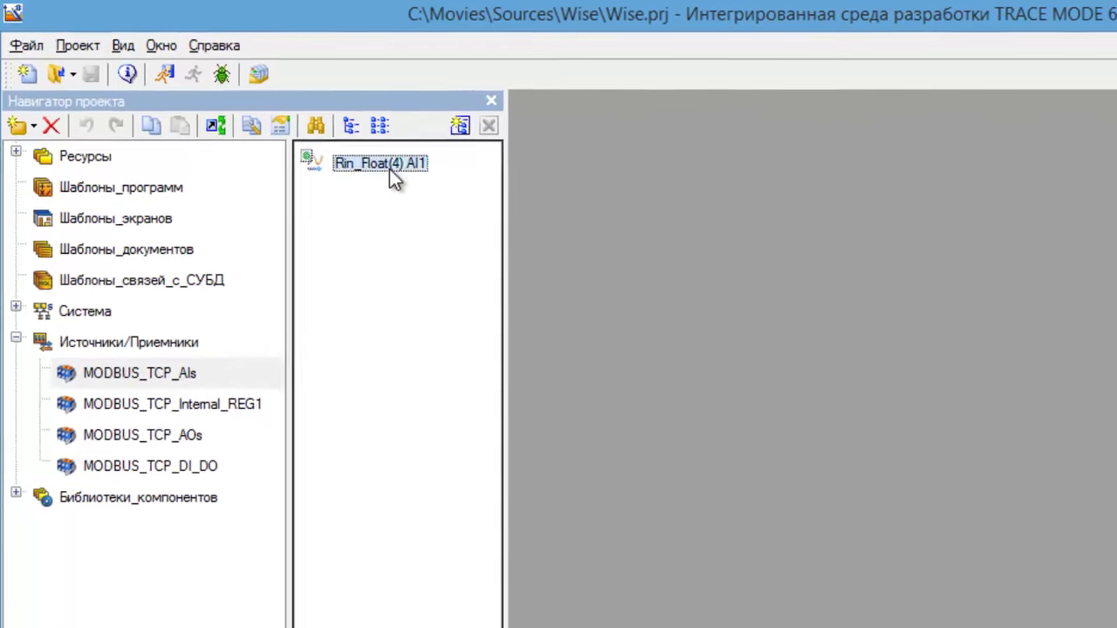
double_click(391, 173)
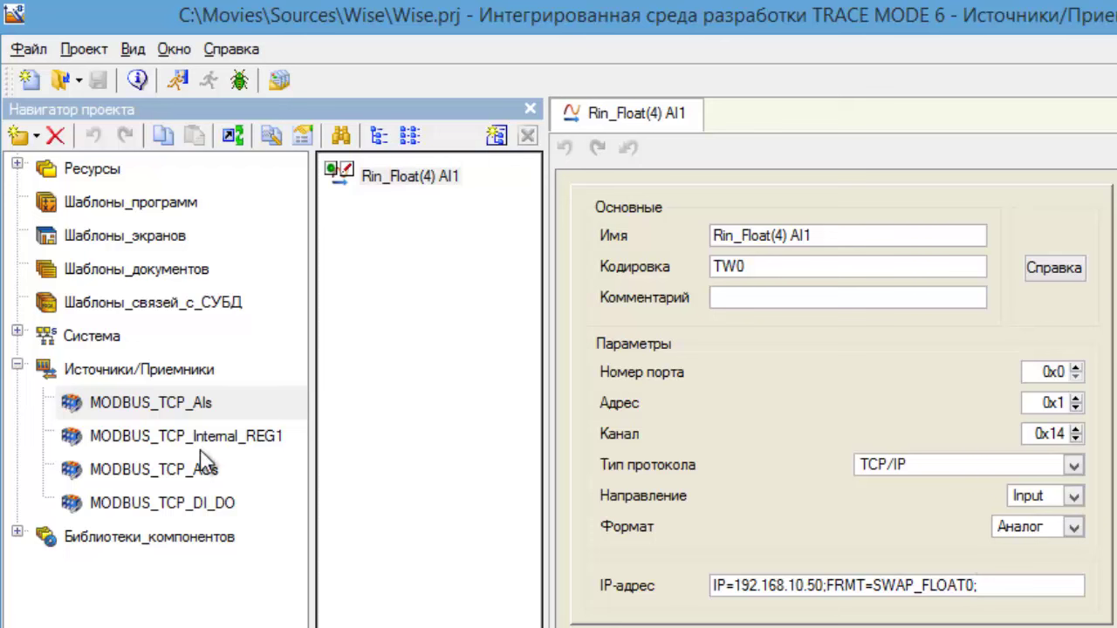
Step: Open Rout_Float(3) REG1, W_Float(16) REG1 and Rout_Float(3) REG2 for Diagnostics from the MODBUS_TCP_Internal_REG1 group to review their parameters
click(253, 437)
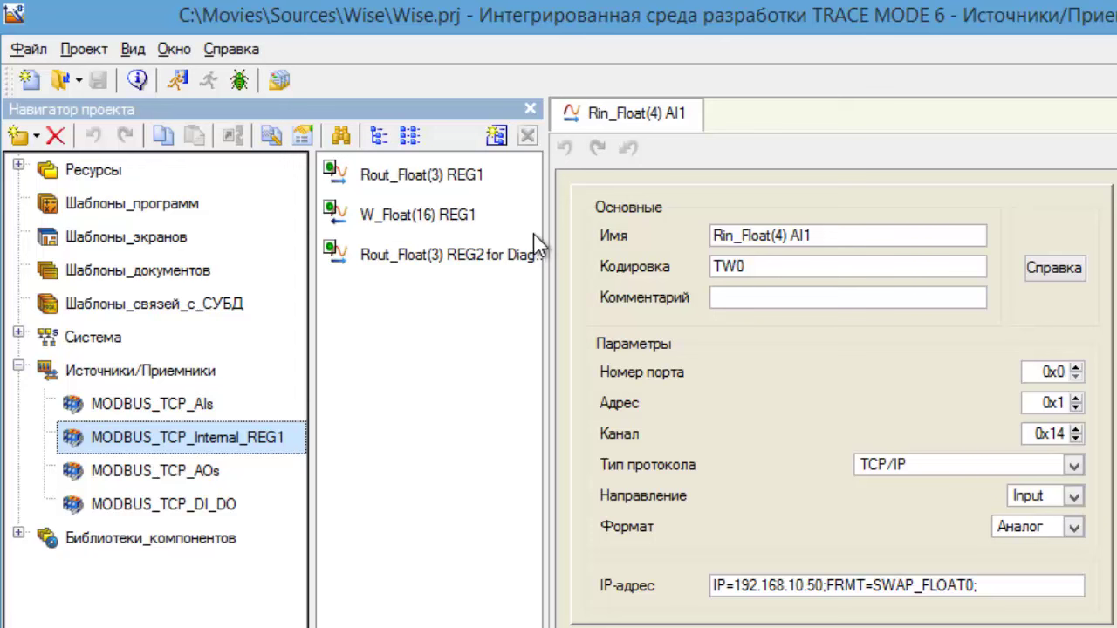
double_click(461, 181)
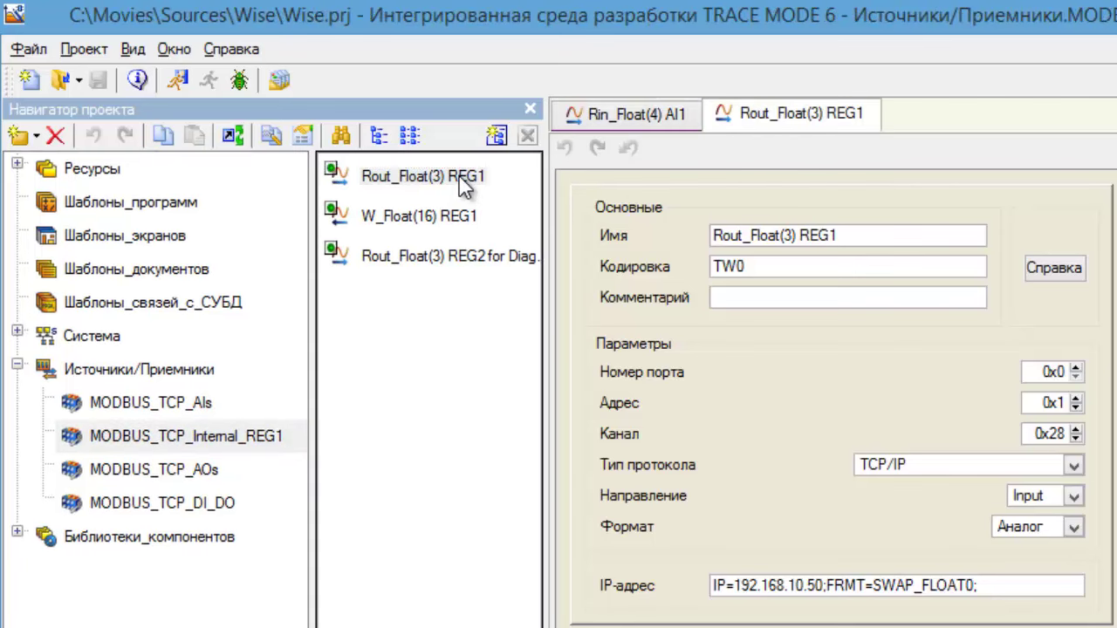
double_click(430, 218)
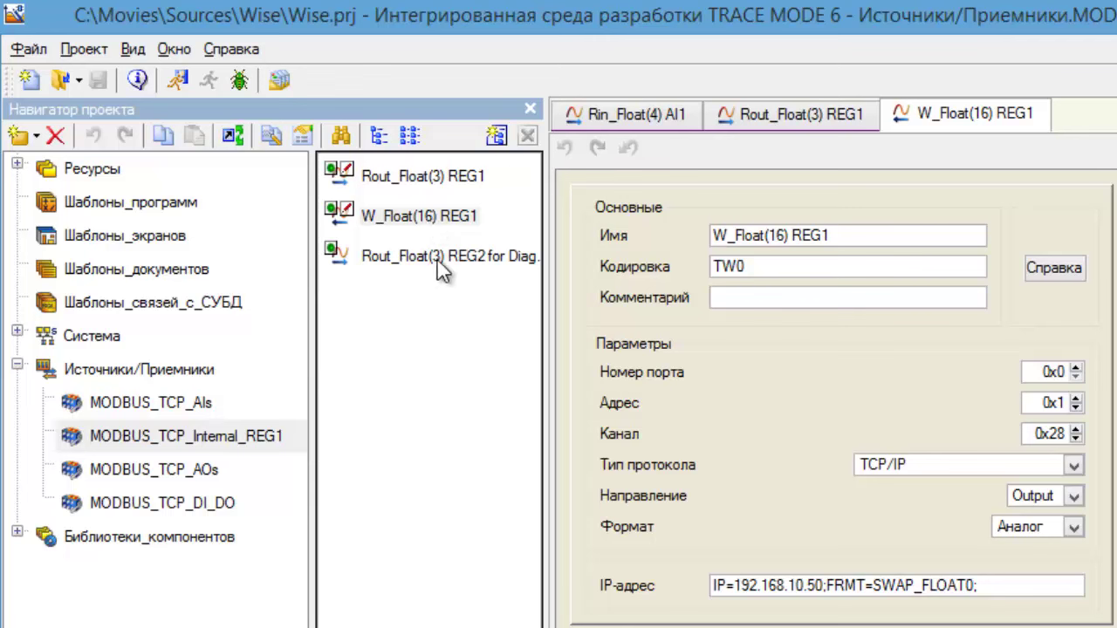
click(438, 254)
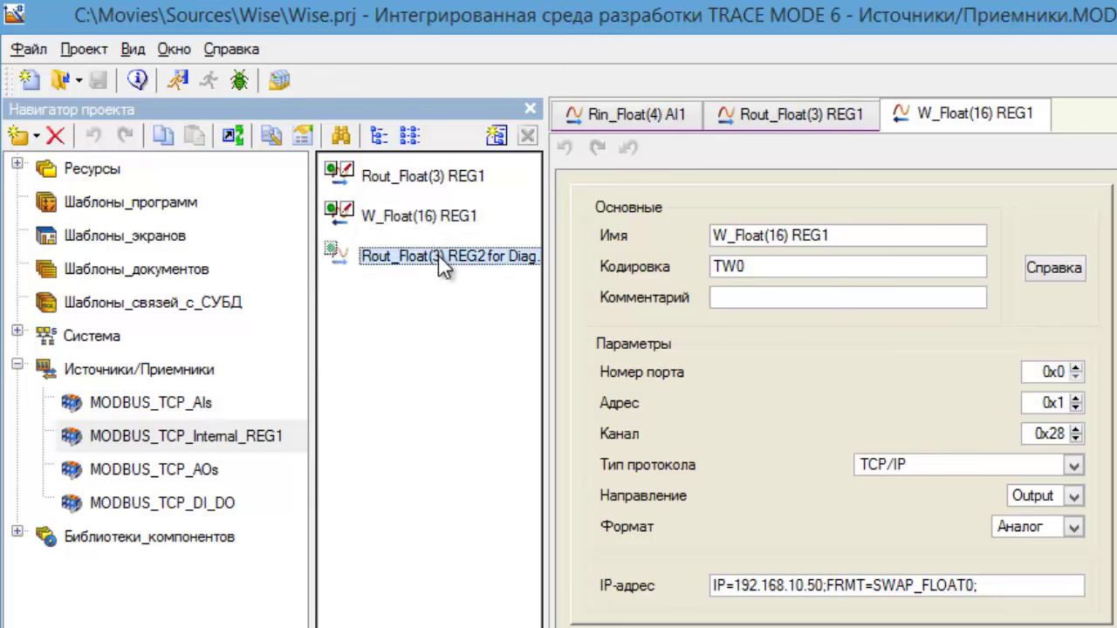
double_click(438, 254)
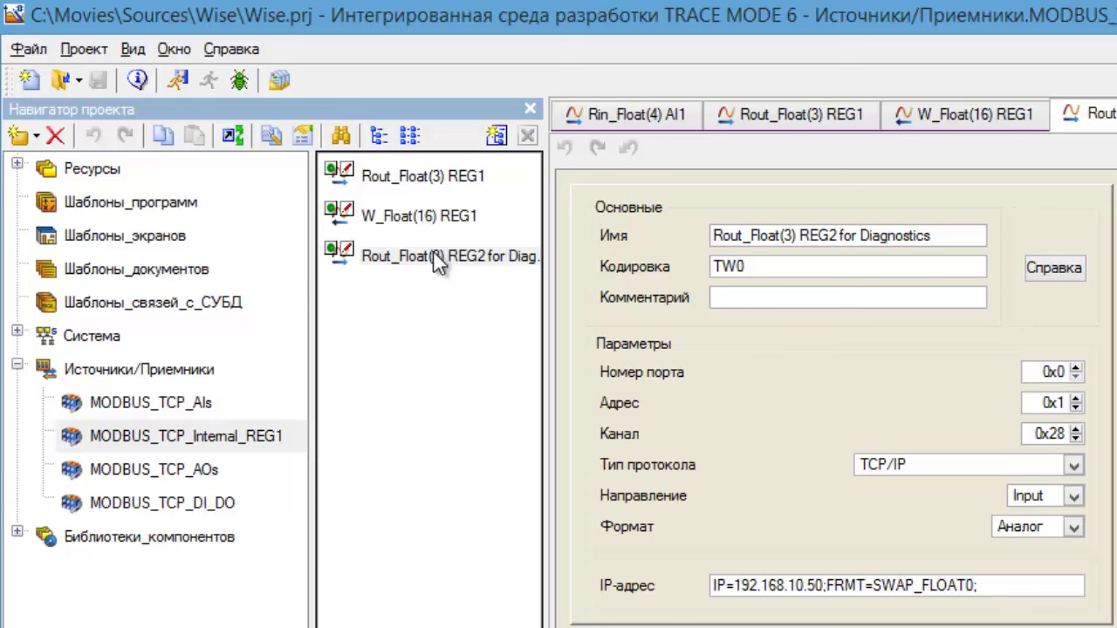
Step: Open the W_Float(16) components for AO1 and AO2 and both ReadBack components in the MODBUS_TCP_AOs group to review their parameters
click(186, 473)
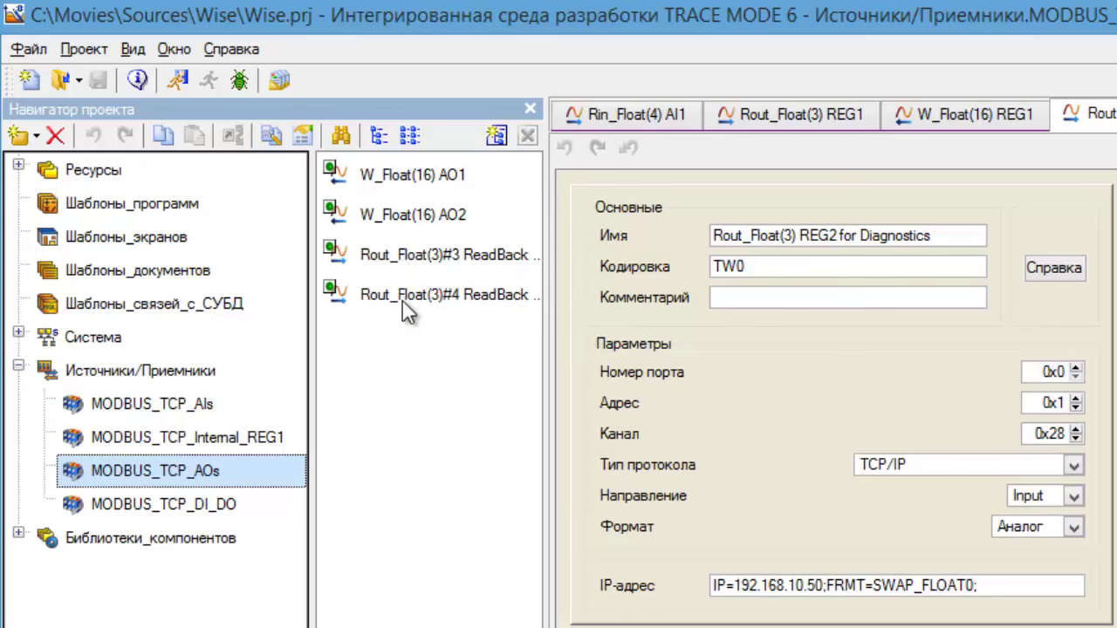
double_click(402, 184)
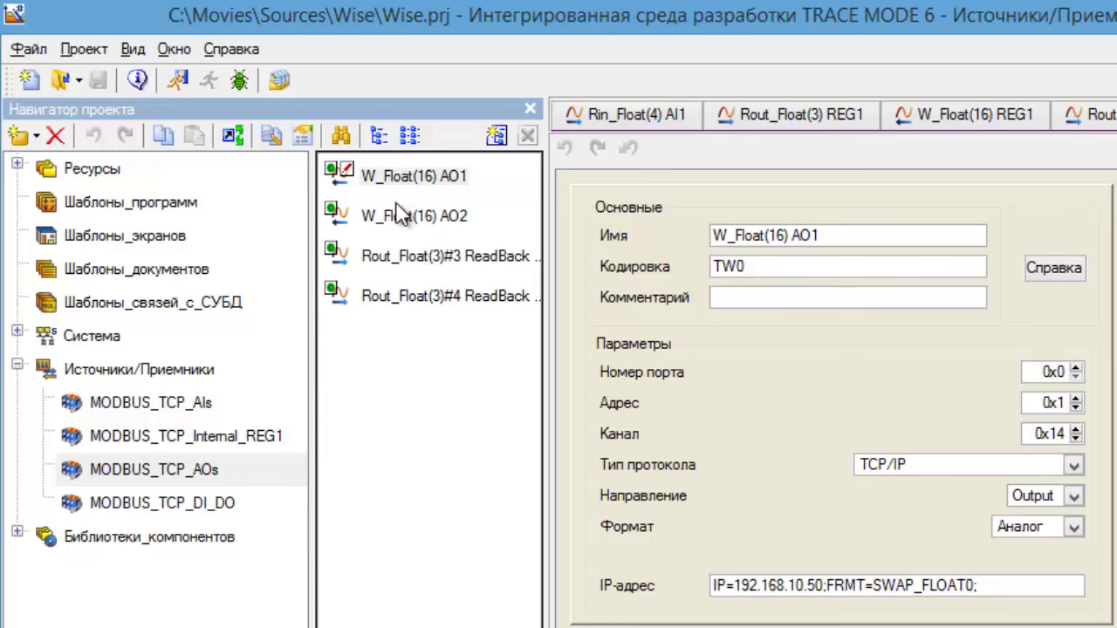
double_click(406, 218)
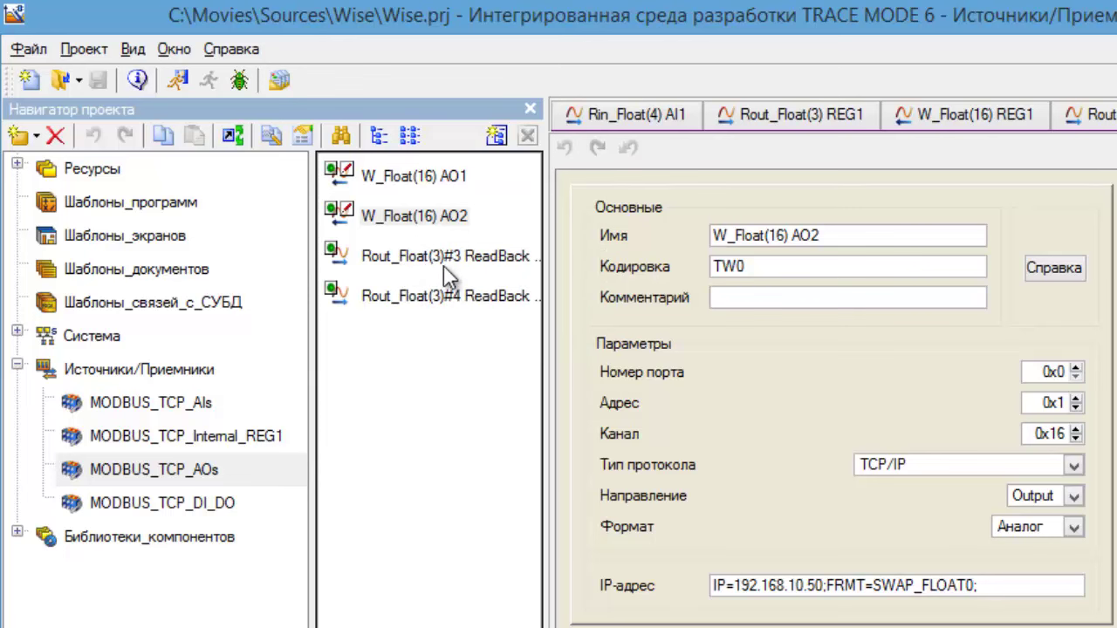
double_click(462, 261)
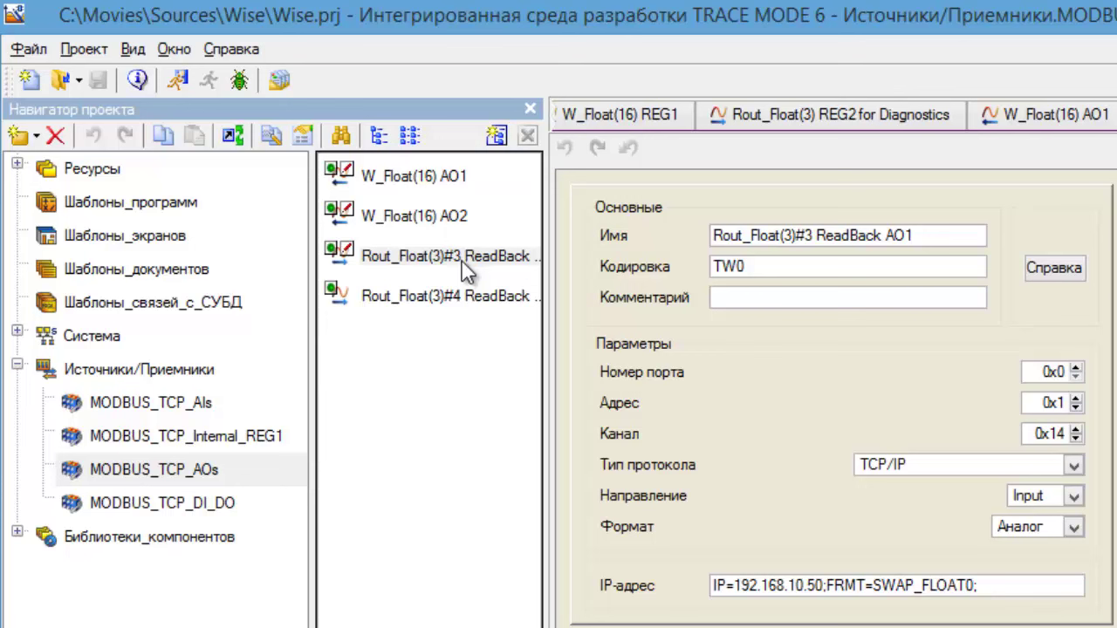
double_click(441, 301)
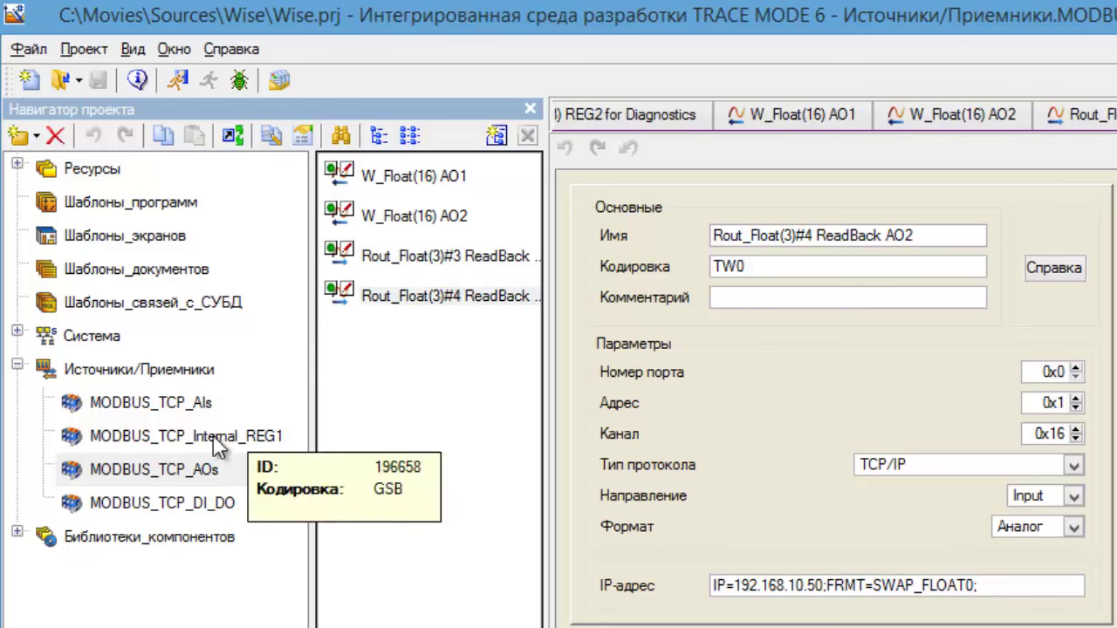
Step: Open W_SingleCoil(5) DO1 from the MODBUS_TCP_DI_DO group to review its parameters
click(159, 506)
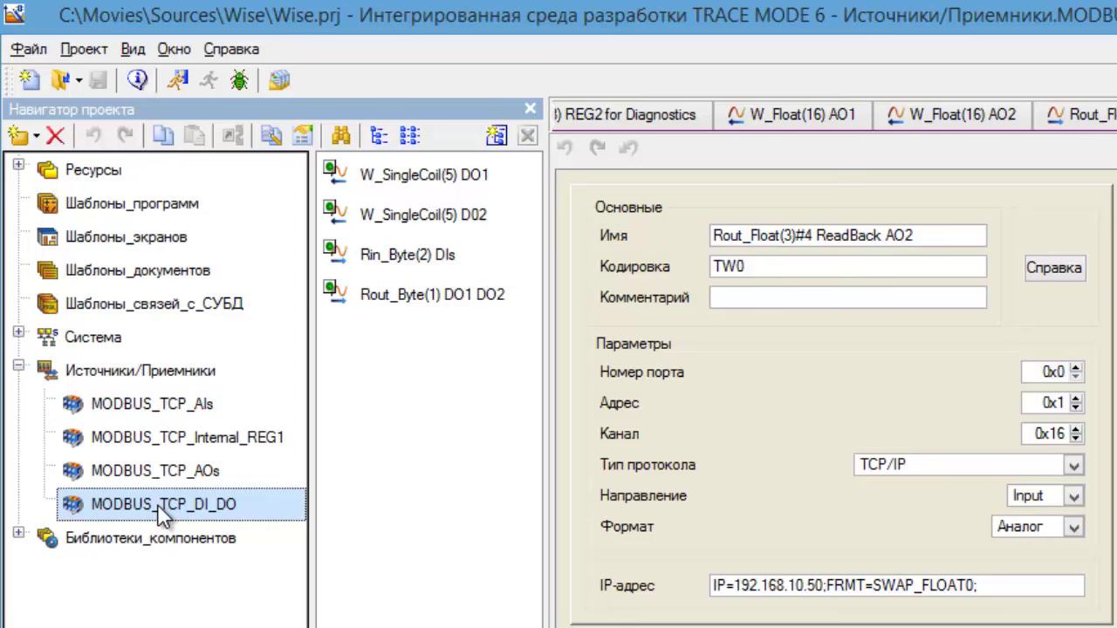
mouse_move(231, 362)
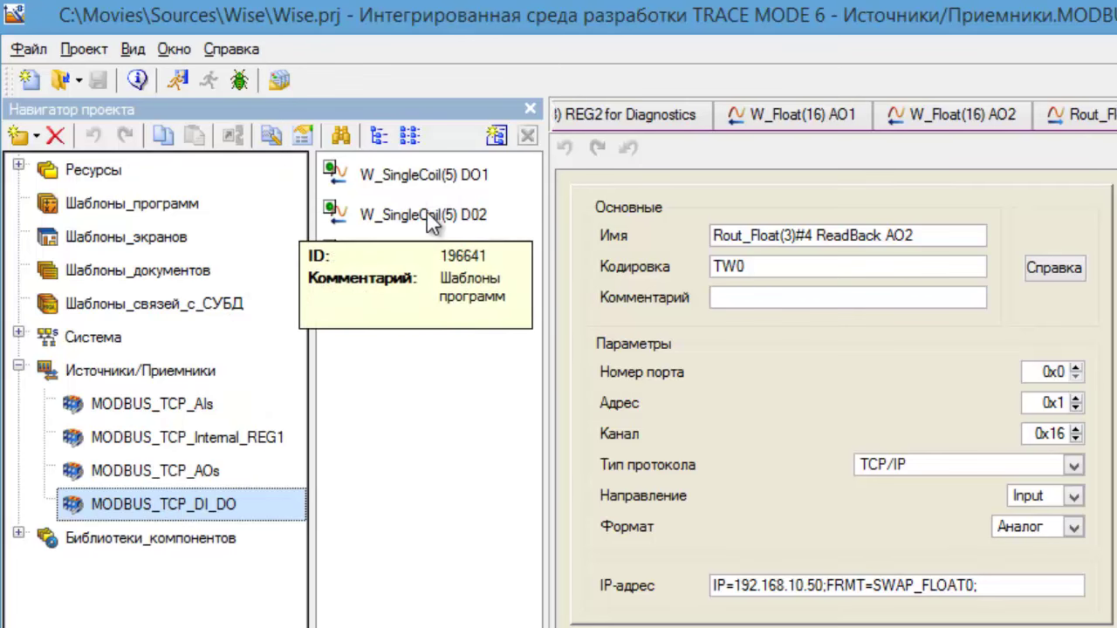
mouse_move(485, 183)
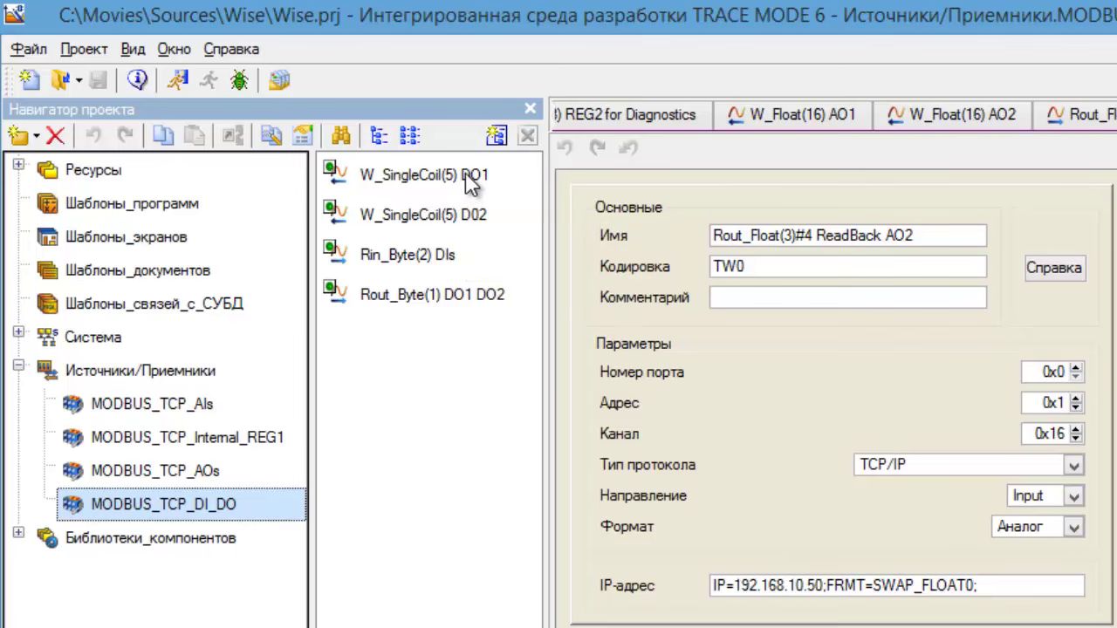
double_click(471, 177)
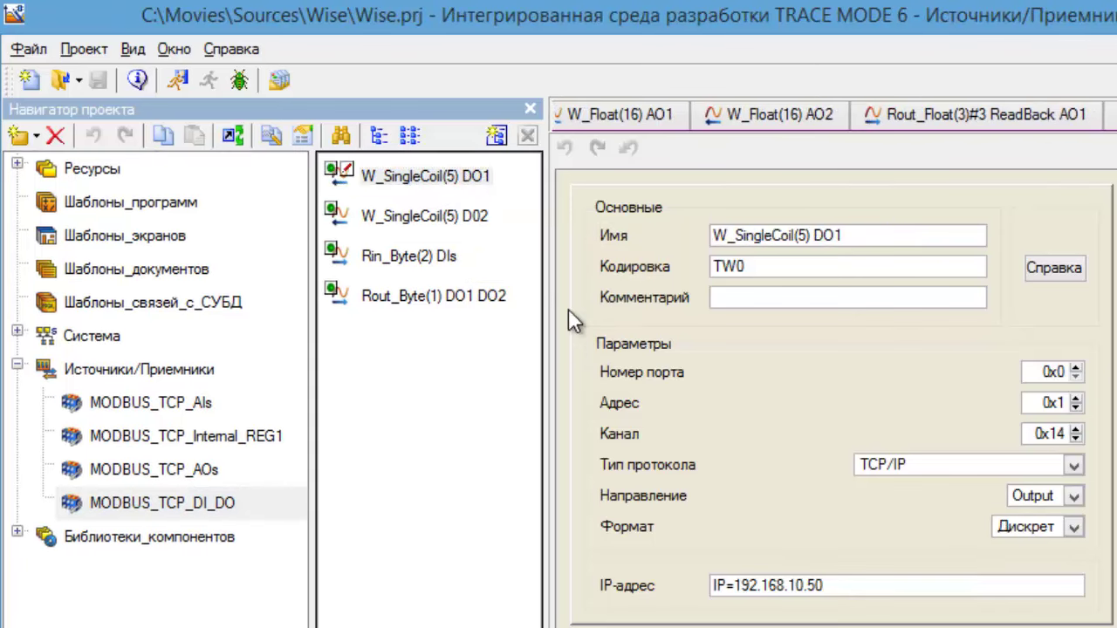
Step: Open W_SingleCoil(5) D02, Rin_Byte(2) DIs and Rout_Byte(1) DO1 DO2 from the MODBUS_TCP_DI_DO group to review their parameters
double_click(454, 213)
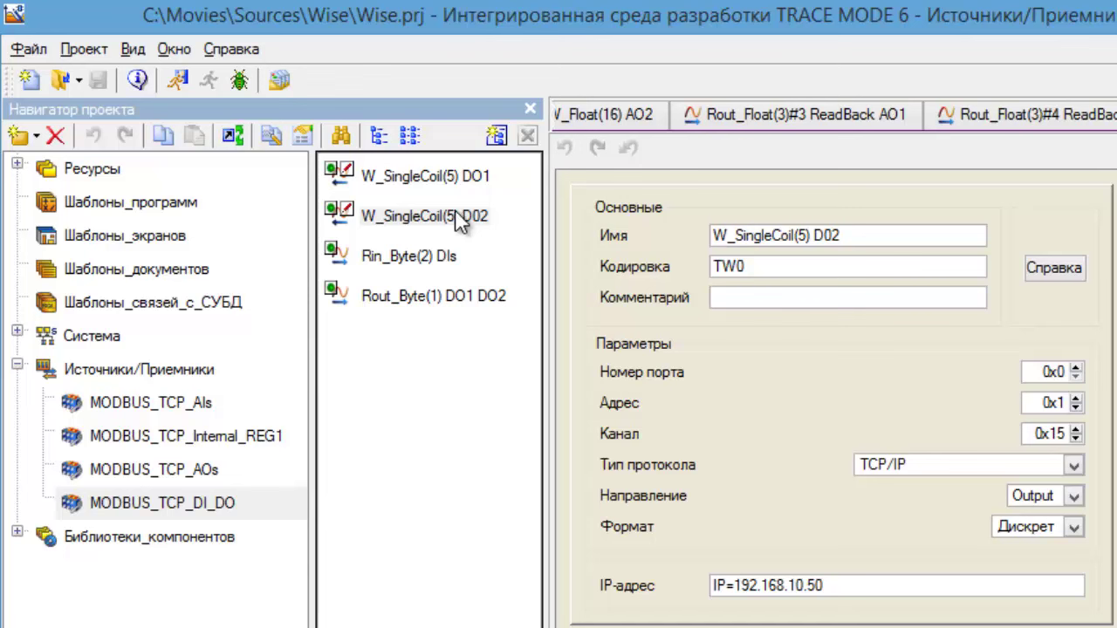
click(417, 256)
double_click(442, 258)
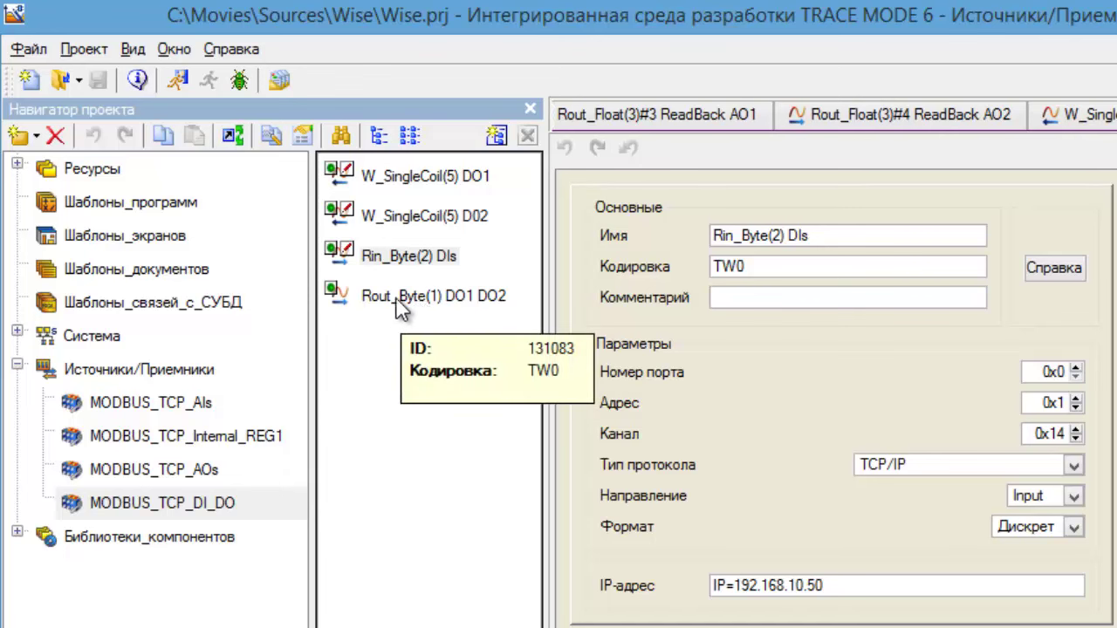
double_click(425, 301)
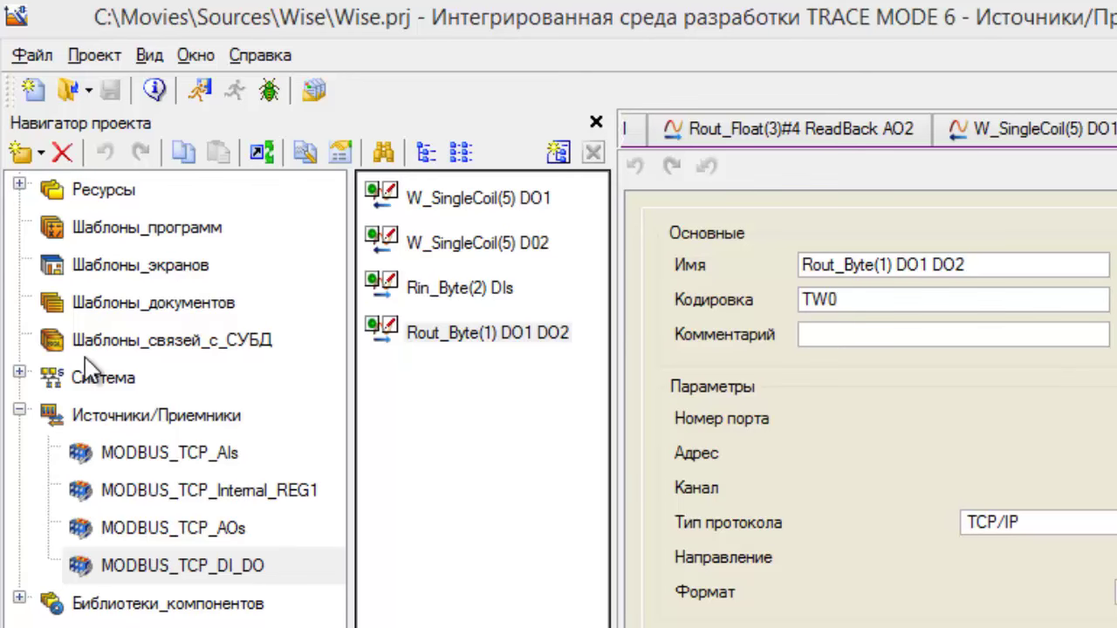
Step: Expand the RTM_1 node under Система down to the I/O and Digital Output subgroups, and collapse Источники/Приемники
click(19, 373)
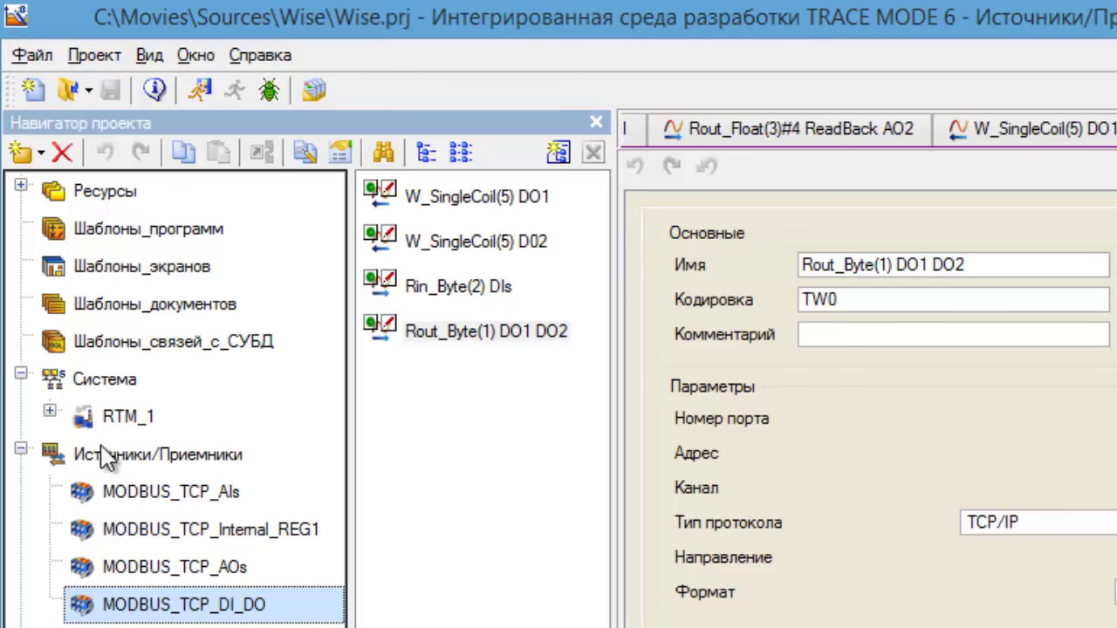
click(50, 410)
click(25, 567)
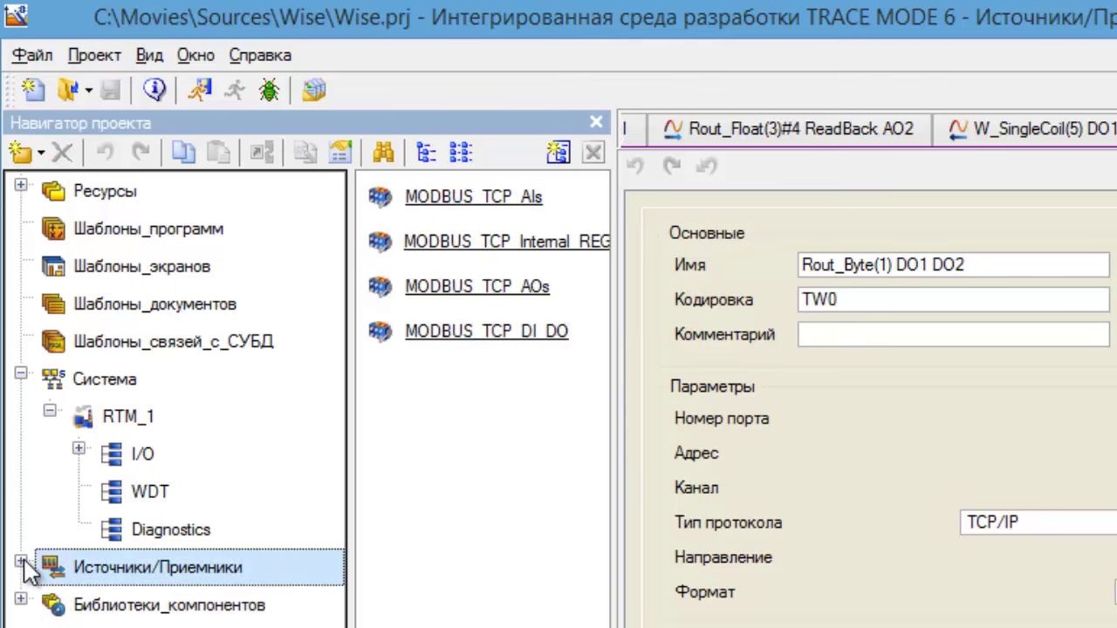
click(78, 449)
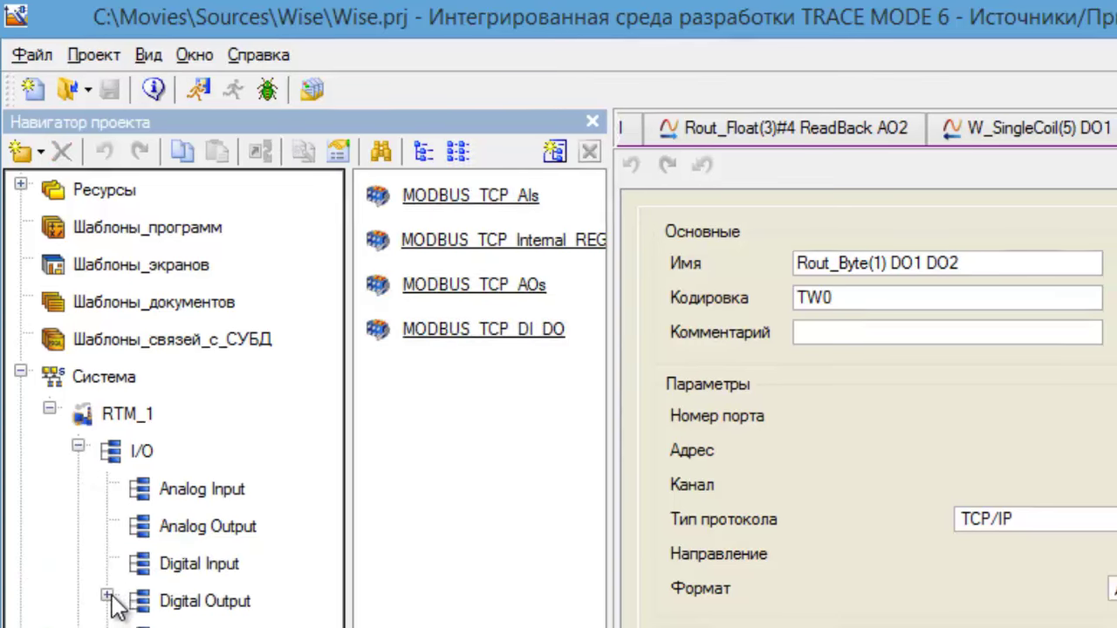
click(108, 600)
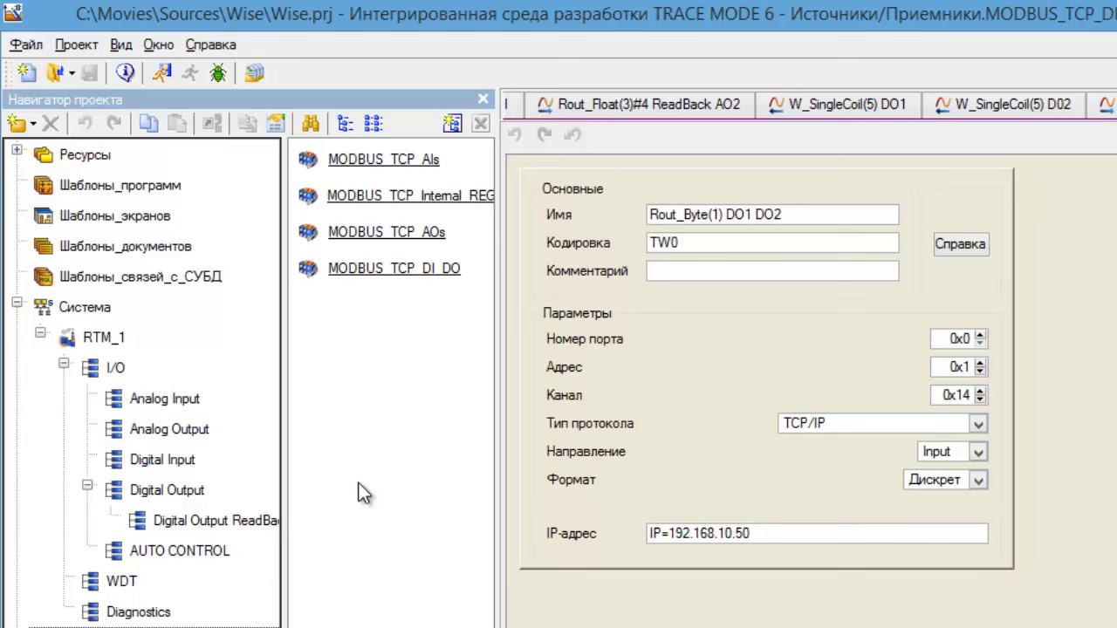
Step: Widen the project navigator and its tree area so the full group and component names fit
drag(293, 410, 325, 417)
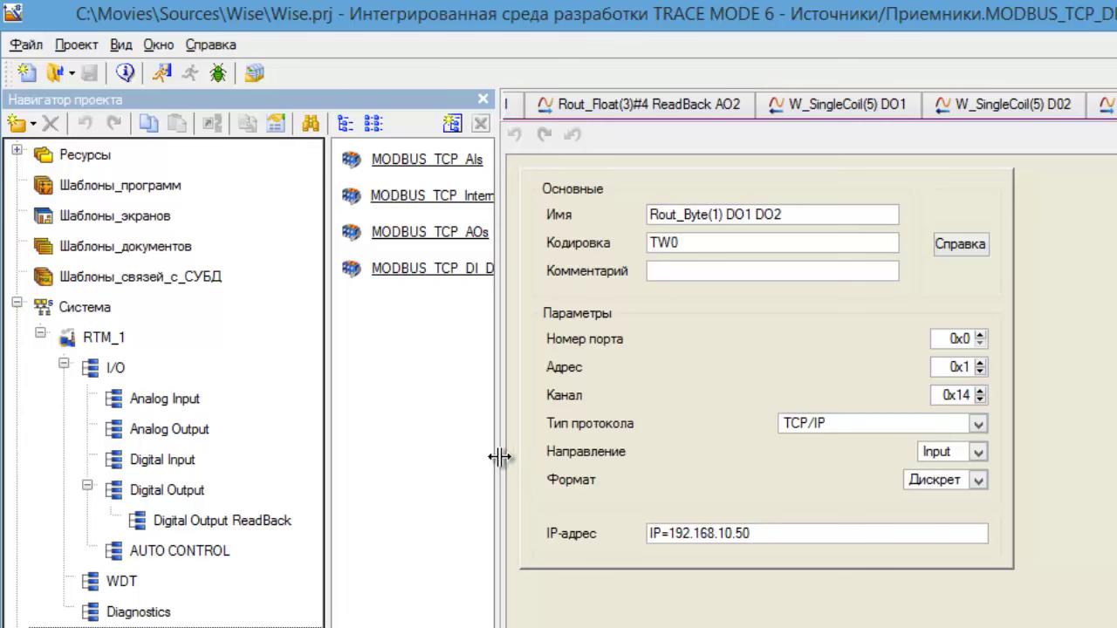
drag(499, 456, 577, 471)
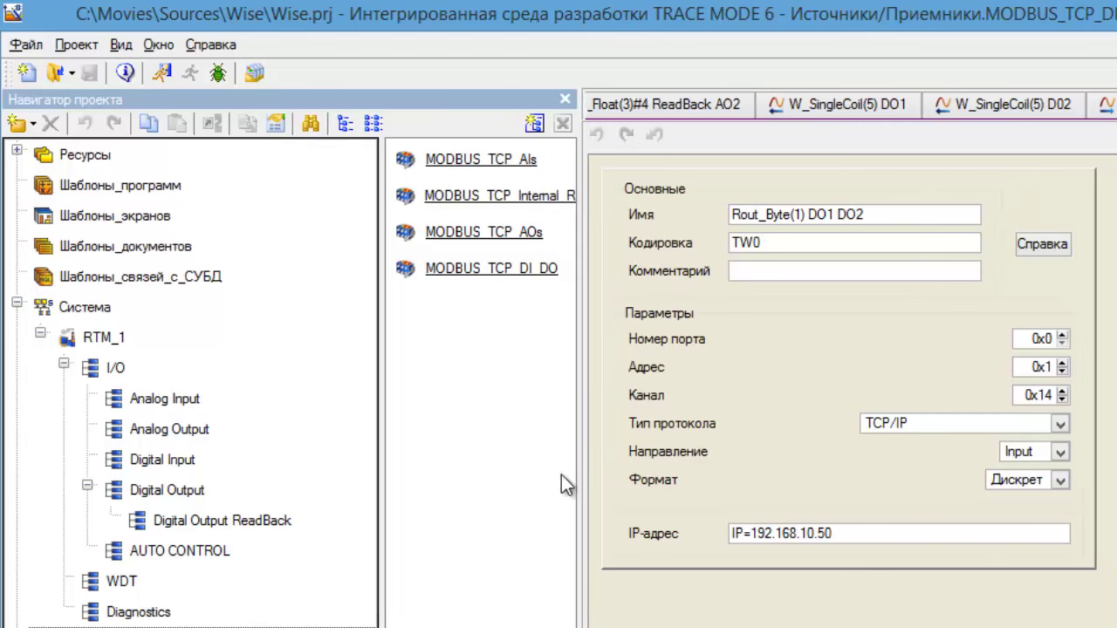
drag(380, 467, 335, 469)
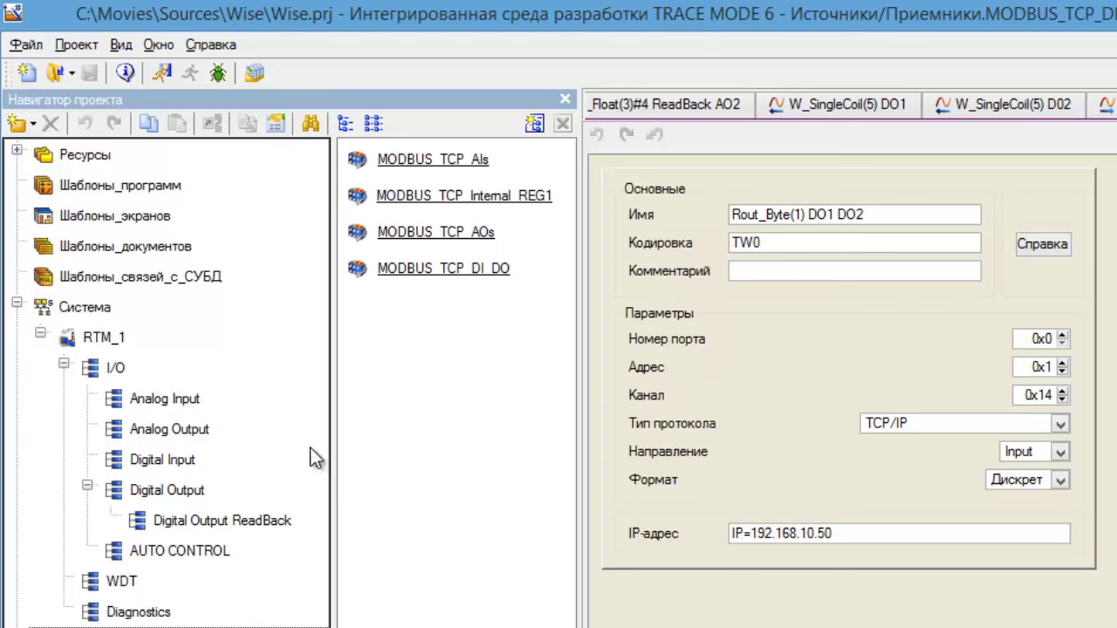
Step: Open the cgr AIs channel from the Analog Input group of RTM_1 and show its arguments
click(195, 401)
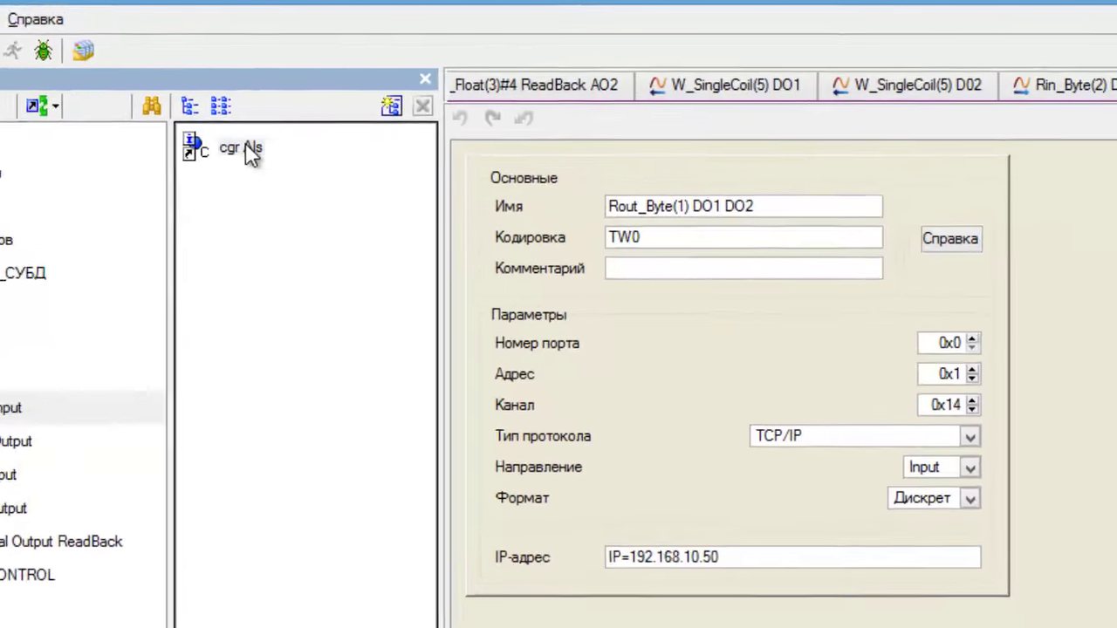
double_click(403, 164)
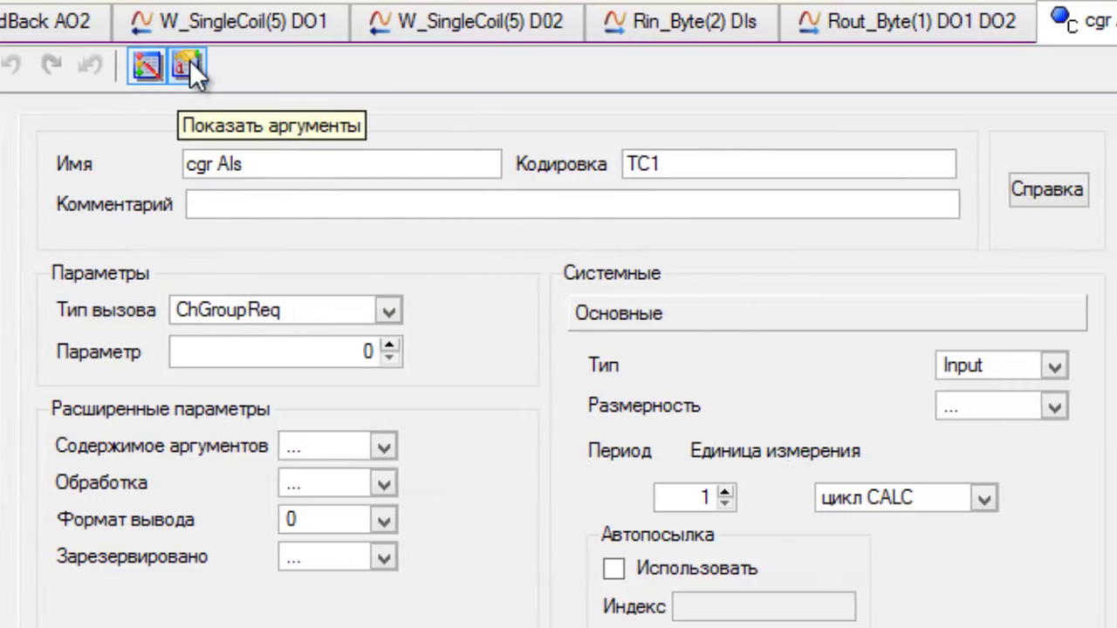
click(188, 65)
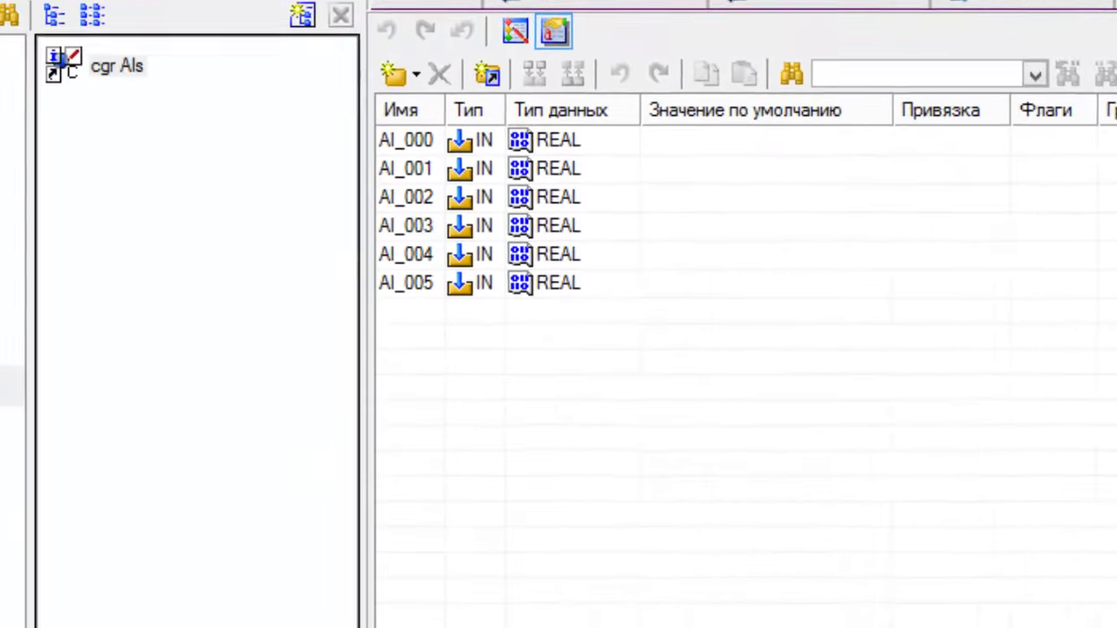
Step: Open W_Float(16)#1 AO1 and W_Float(16)#2 AO2 from Analog Output and Rin_Byte(2) DIs from Digital Input to review the channels
click(252, 377)
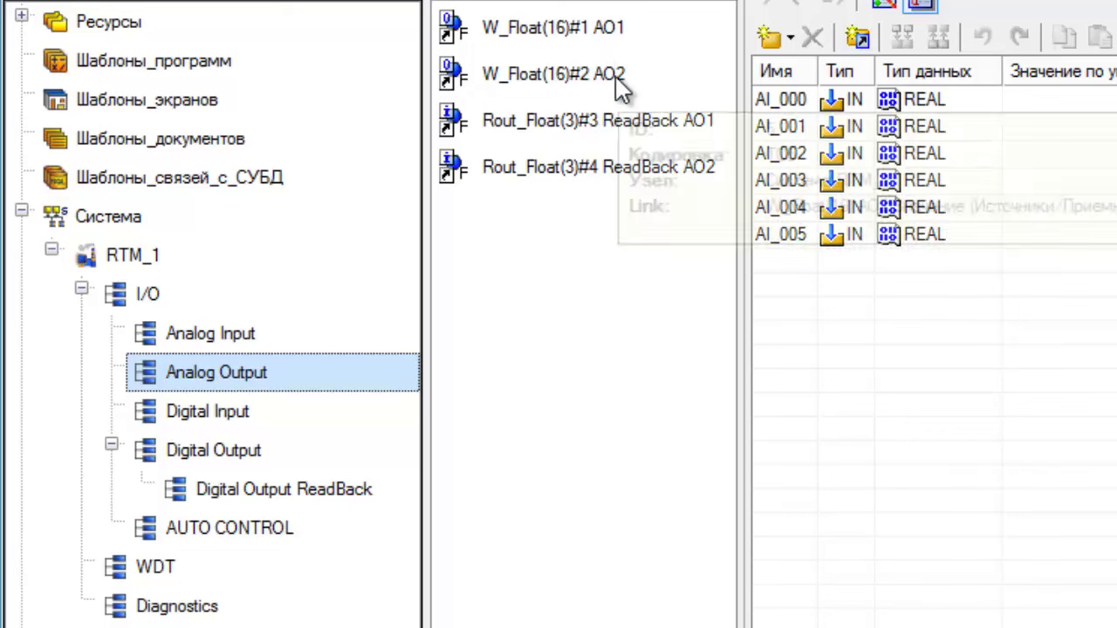
click(609, 33)
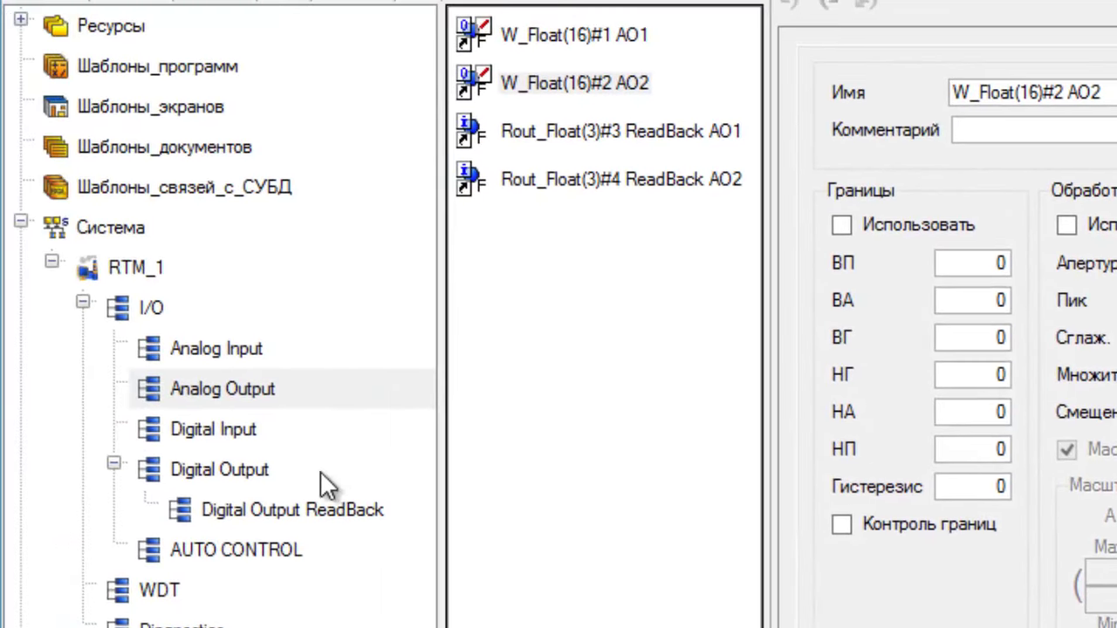
click(223, 430)
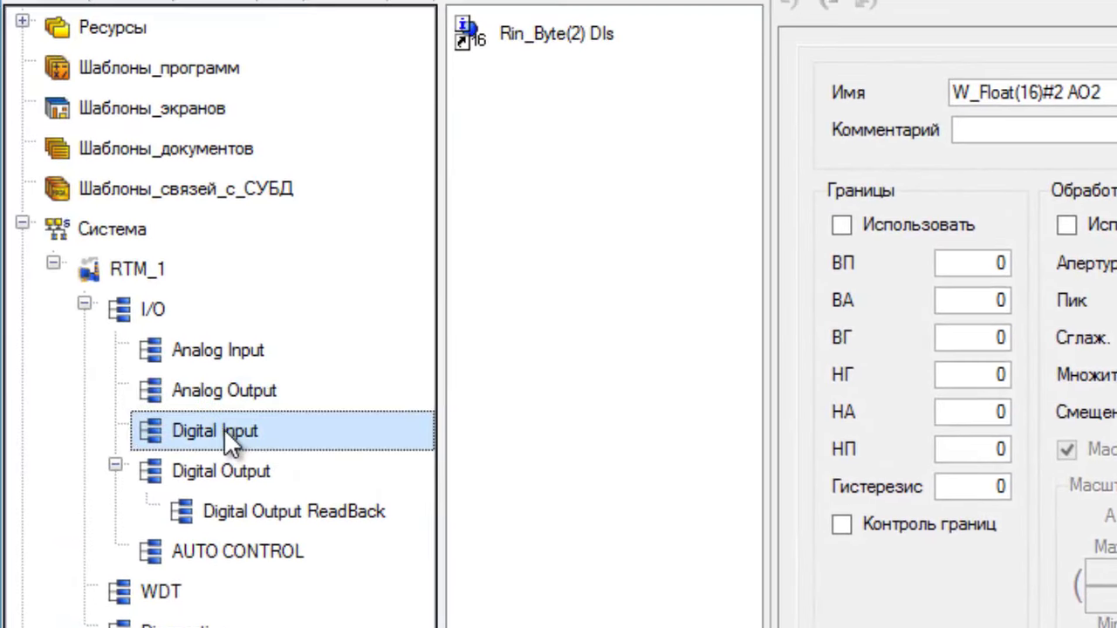
mouse_move(511, 38)
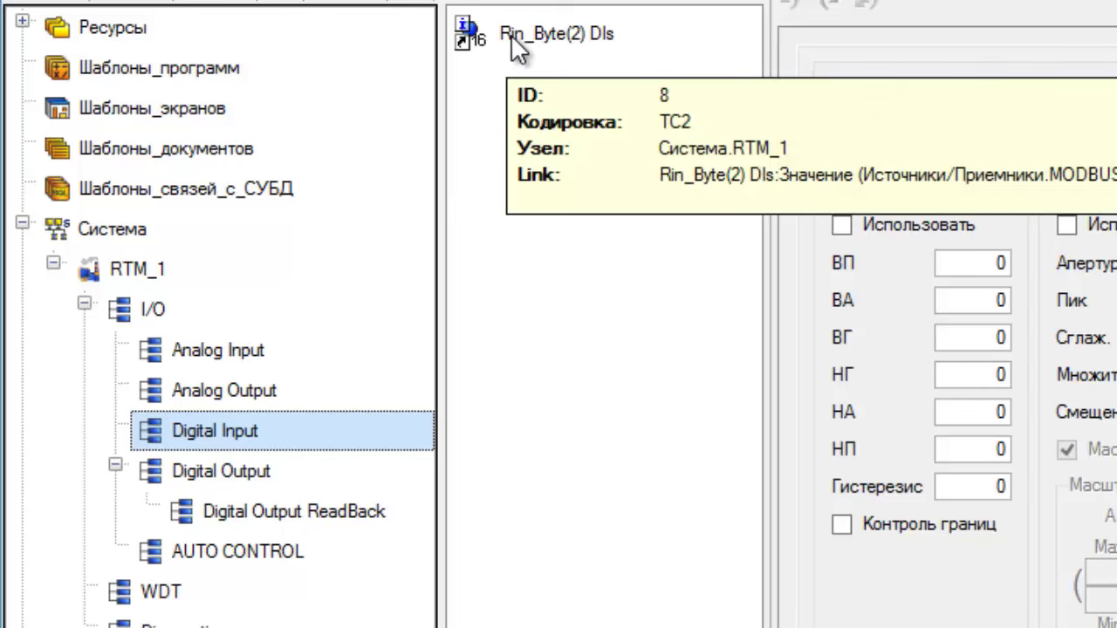
click(513, 37)
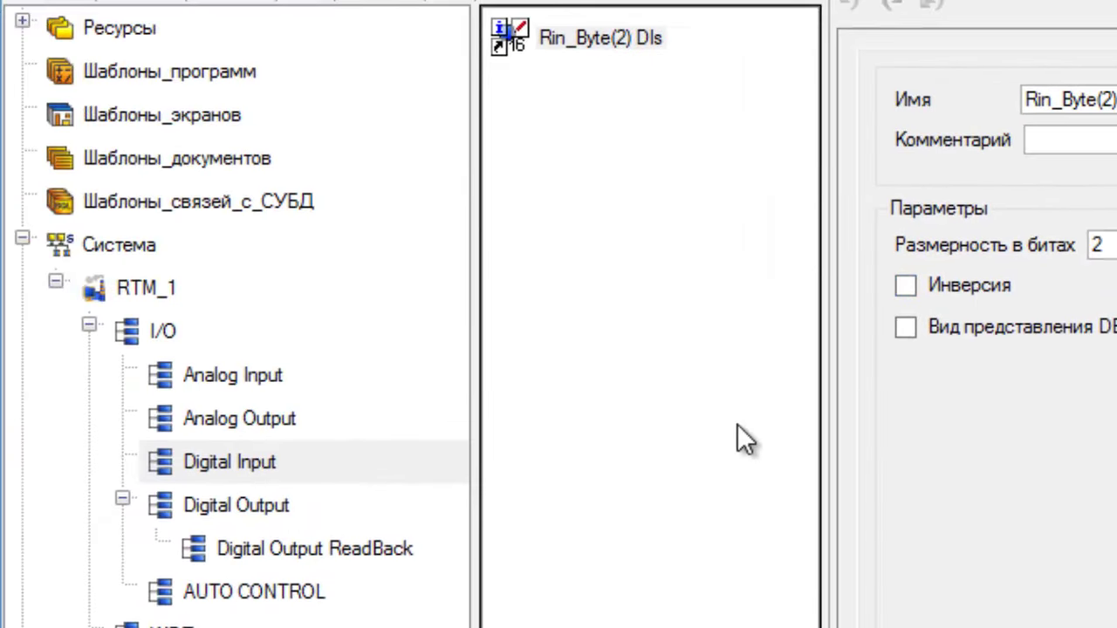
Step: Review the channels in the Digital Output group and the source link of Rout_Byte(1) DO1 DO2 in Digital Output ReadBack
click(210, 508)
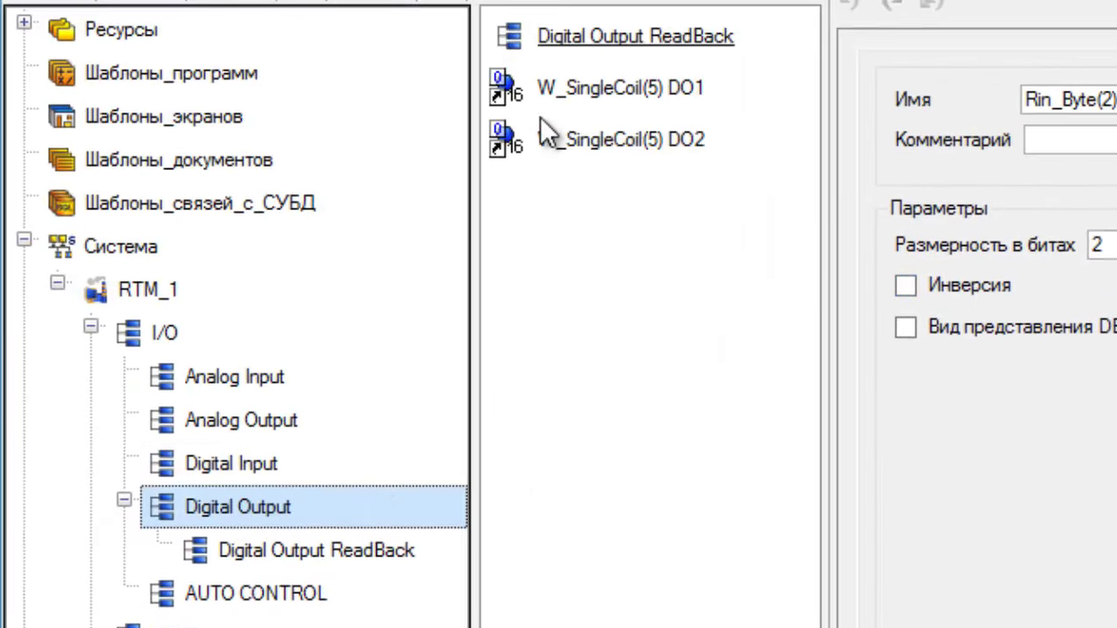
mouse_move(688, 98)
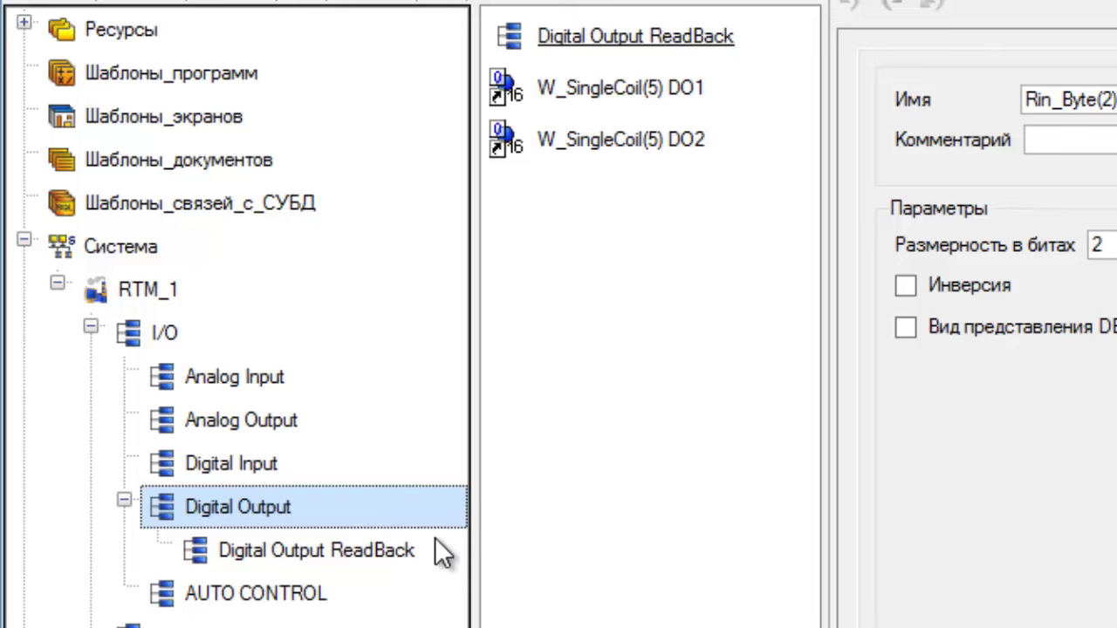
click(358, 548)
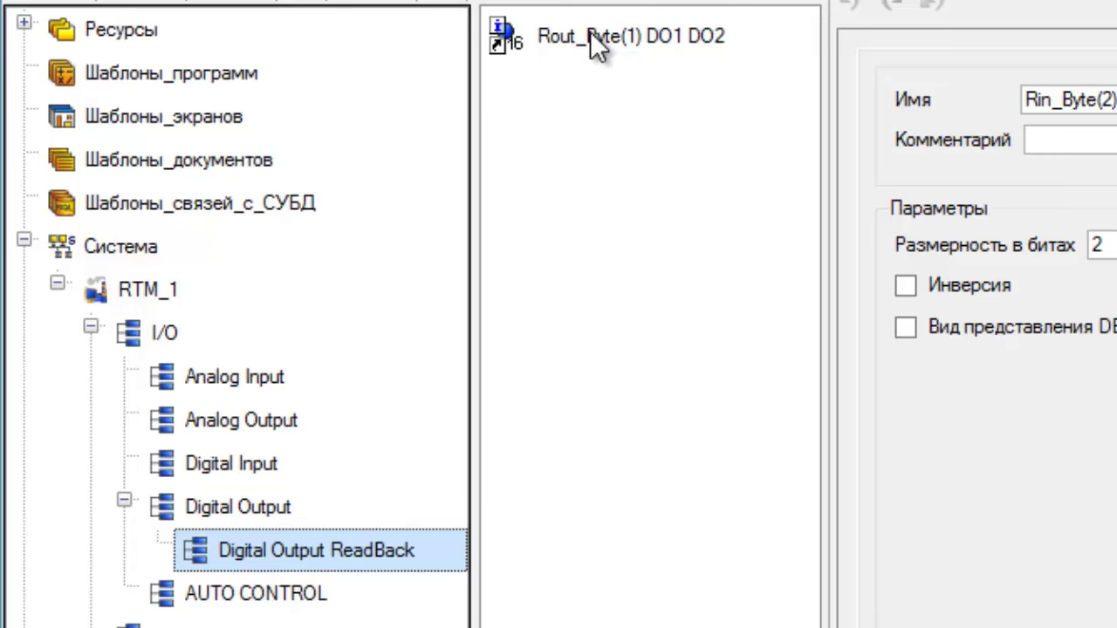
mouse_move(590, 33)
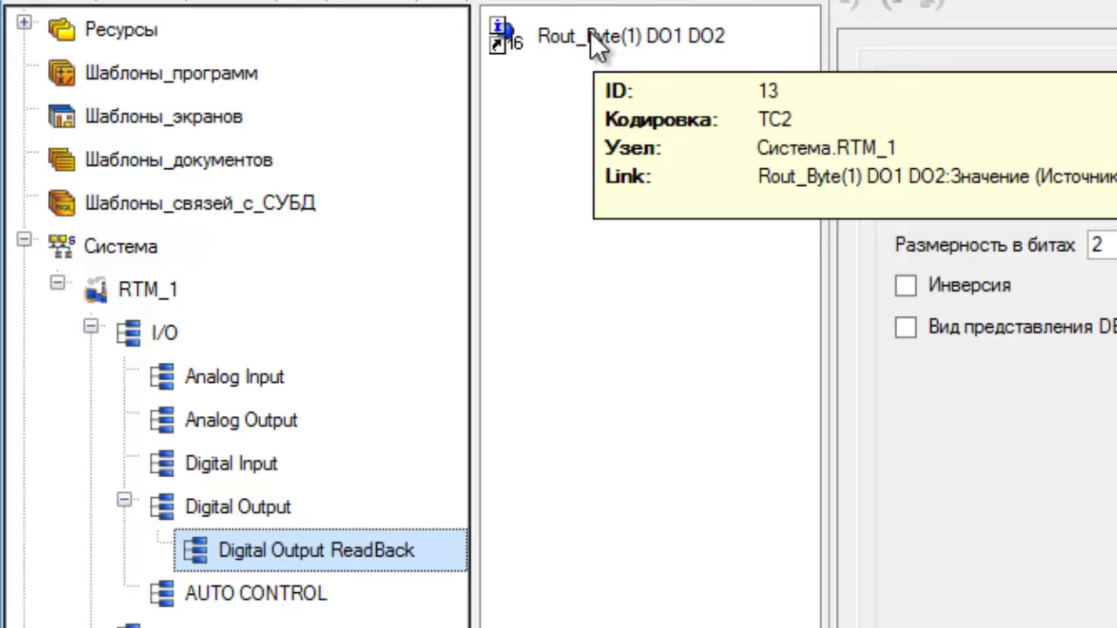
Step: Open the CONTROL program from the AUTO CONTROL group and review its arguments and its function block diagram
click(278, 602)
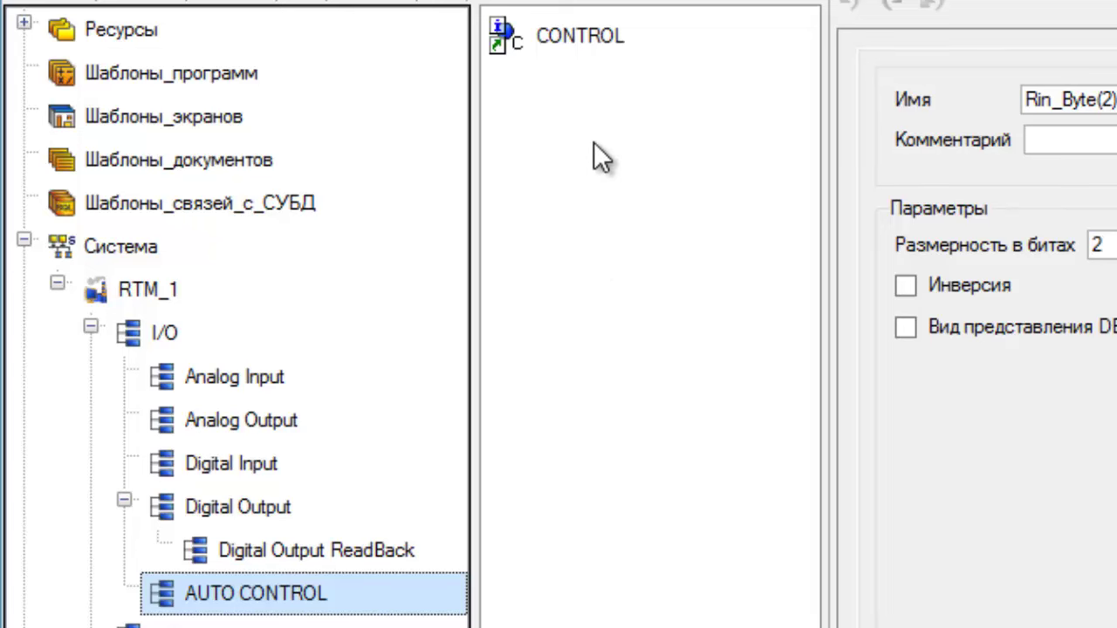
double_click(600, 43)
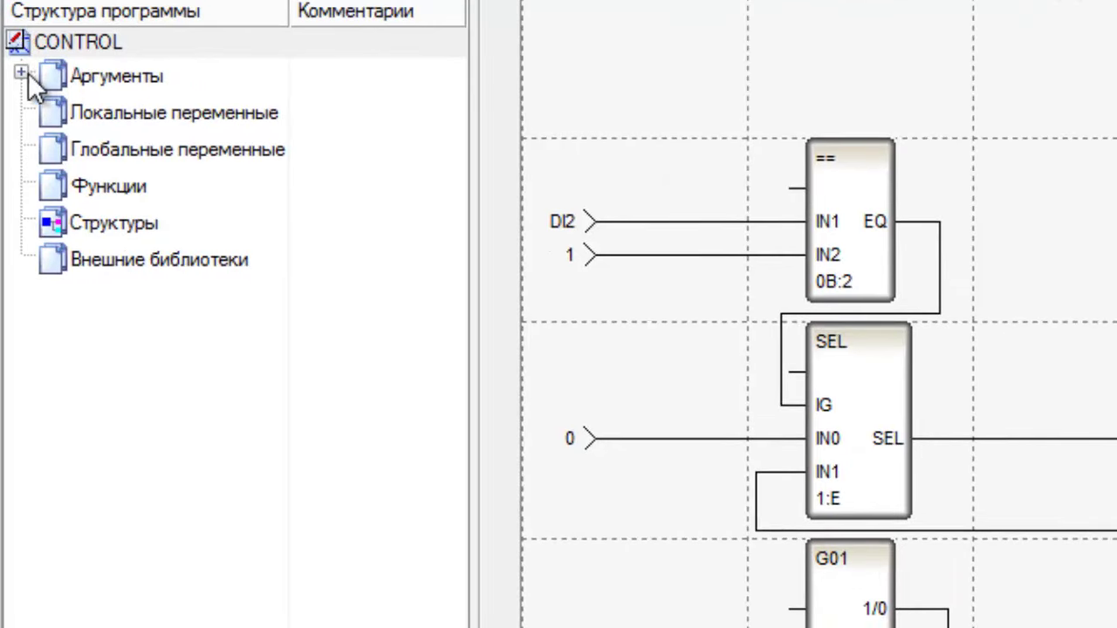
click(26, 73)
click(139, 79)
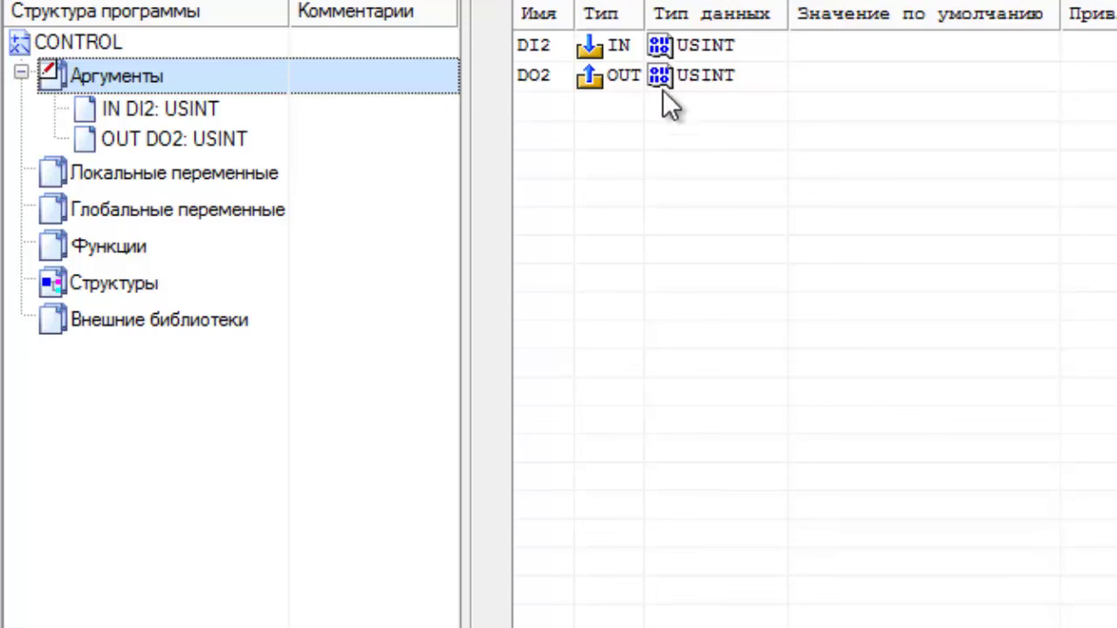
click(111, 42)
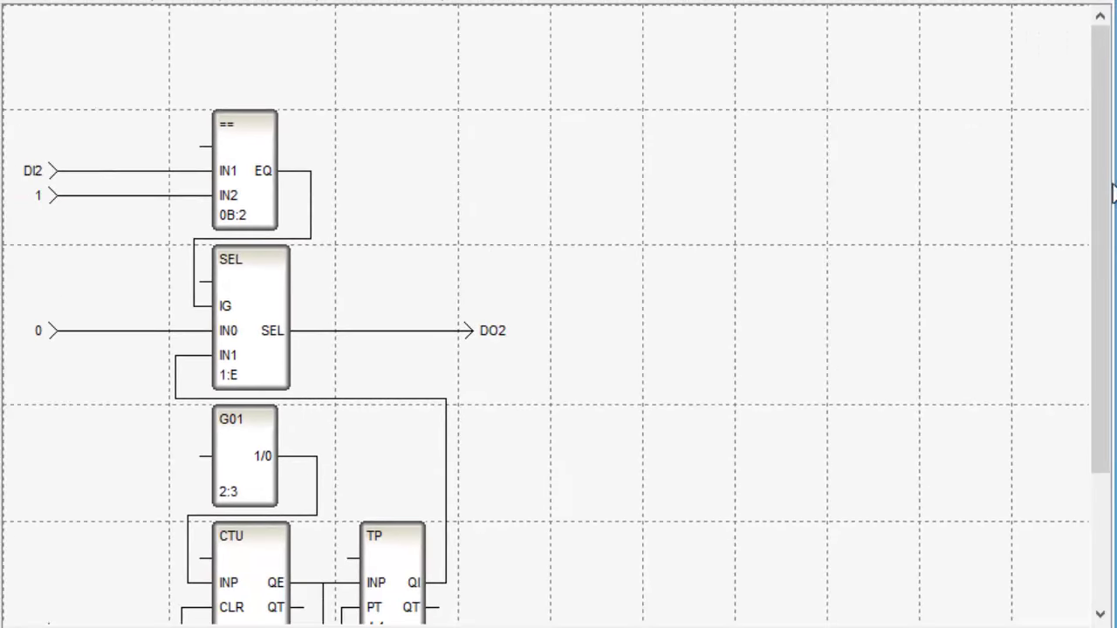
drag(1104, 177, 1110, 248)
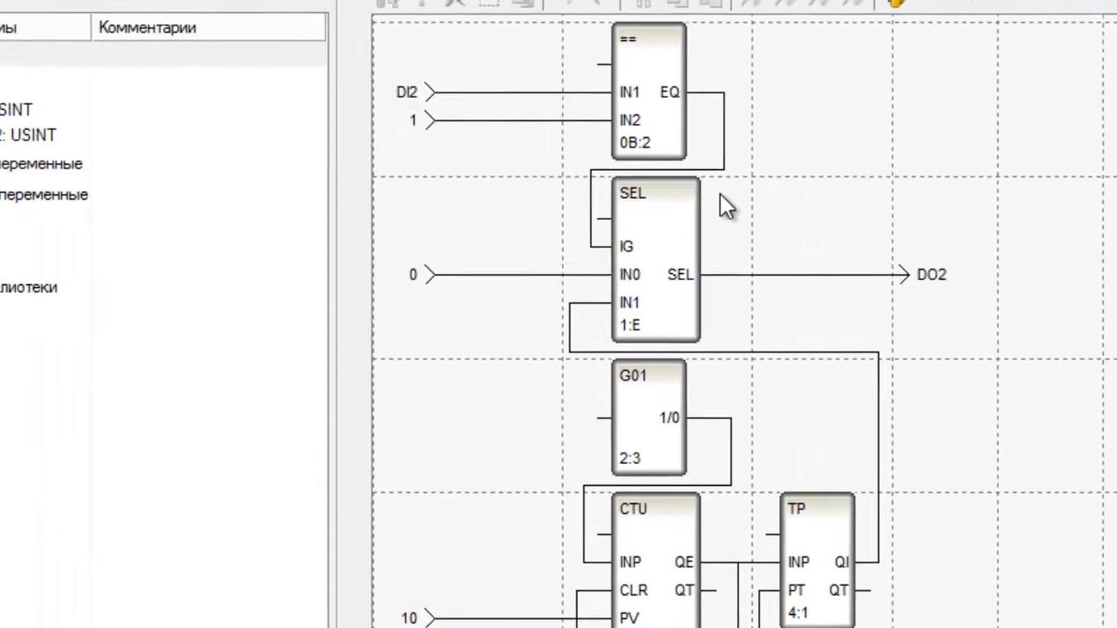
Step: Open the Rout_Float(3) REG2 for Diagnostics channel from the Diagnostics group to review its link and parameters
click(183, 604)
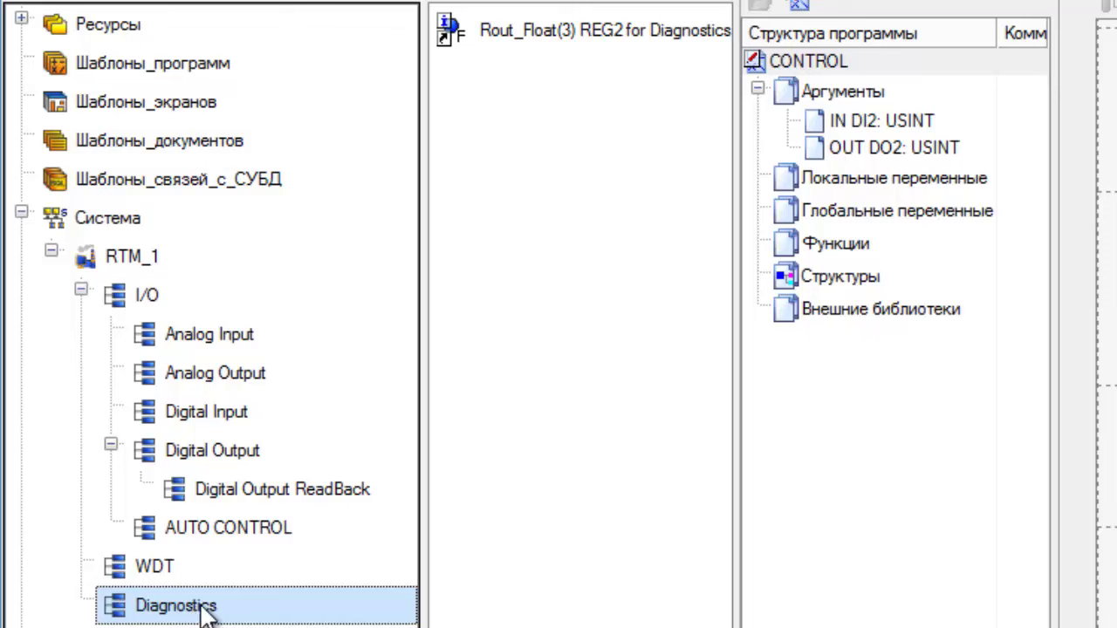
mouse_move(627, 39)
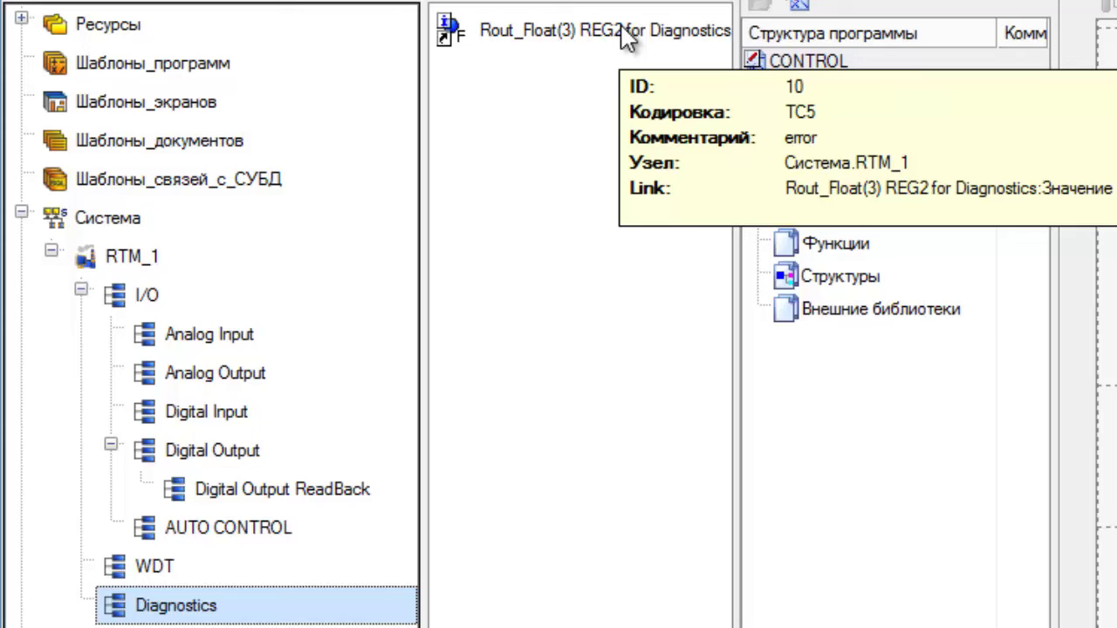
double_click(626, 39)
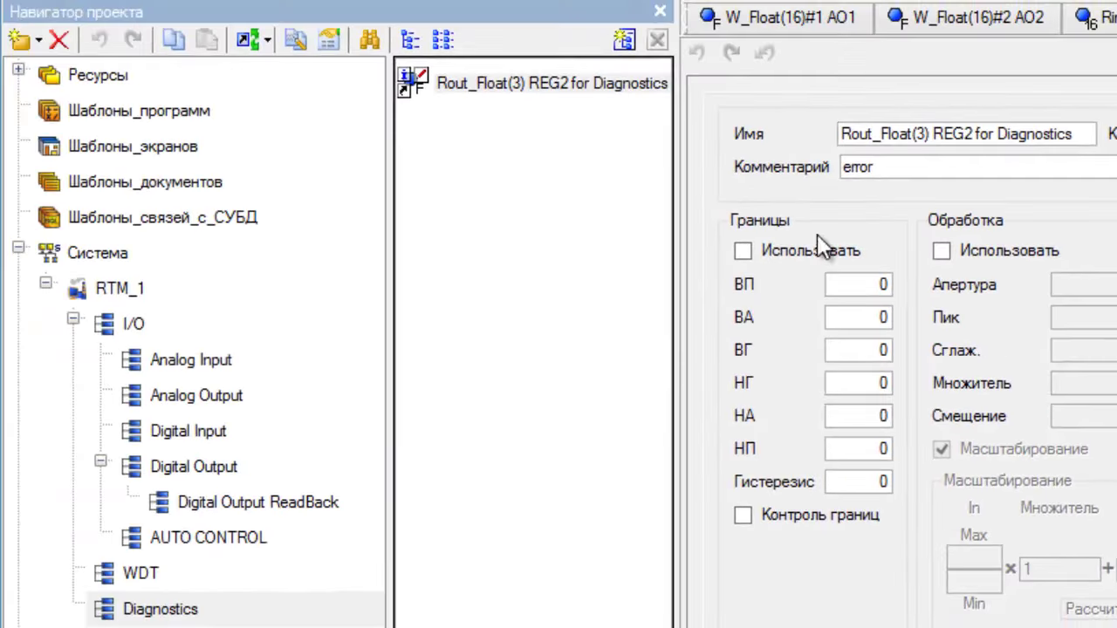
Step: Open Экран#1 of the RTM_1 node and display its arguments to review how they are bound to the channels
click(120, 290)
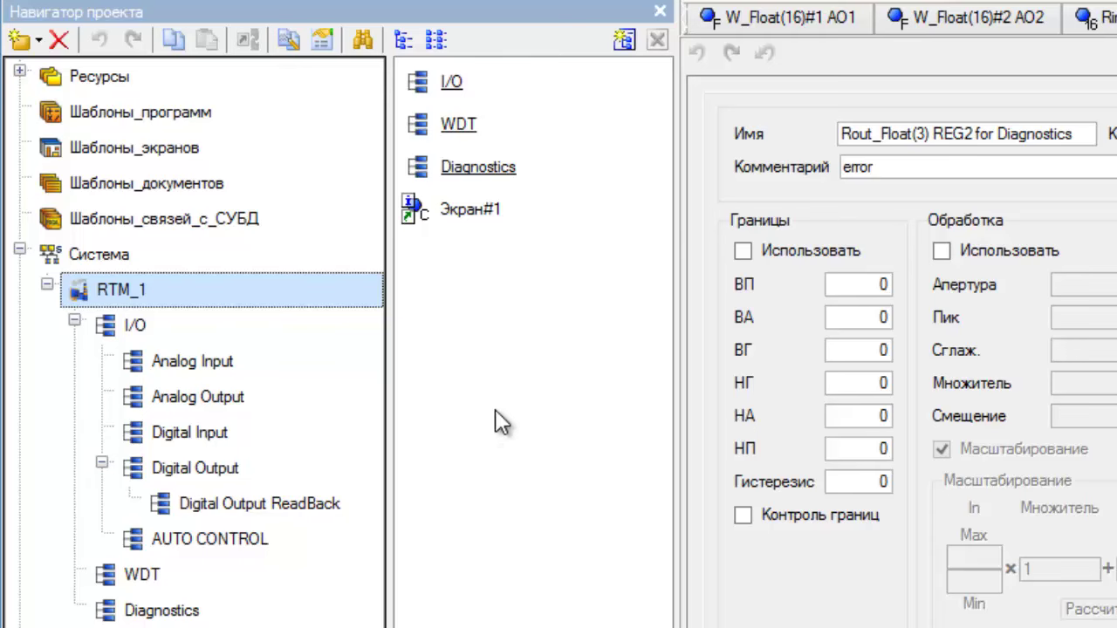
double_click(489, 213)
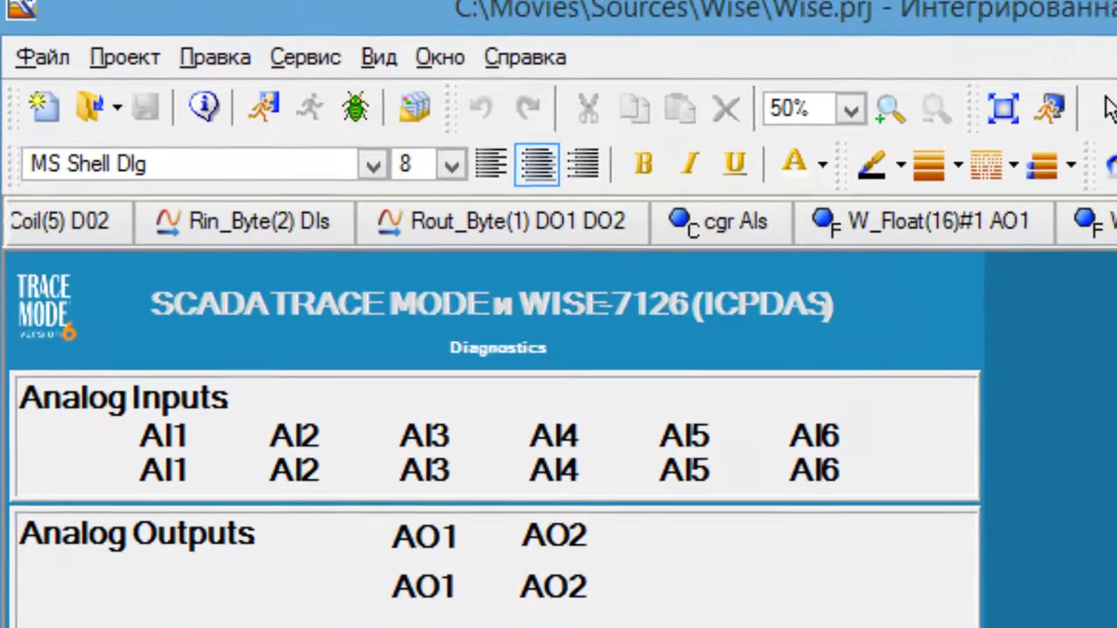
click(376, 52)
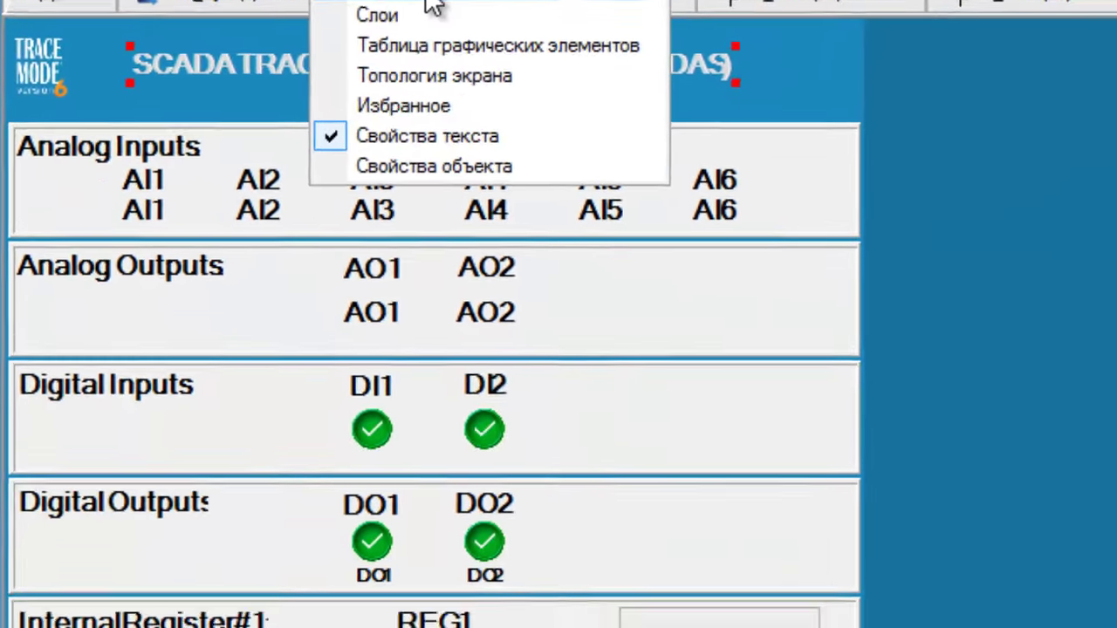
click(434, 5)
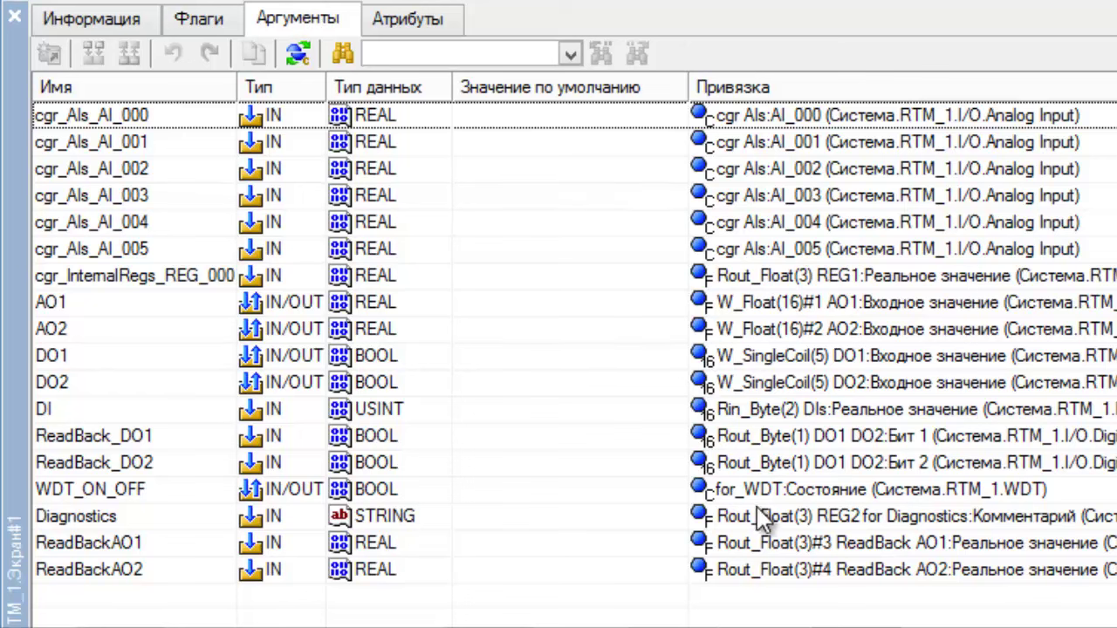
click(212, 285)
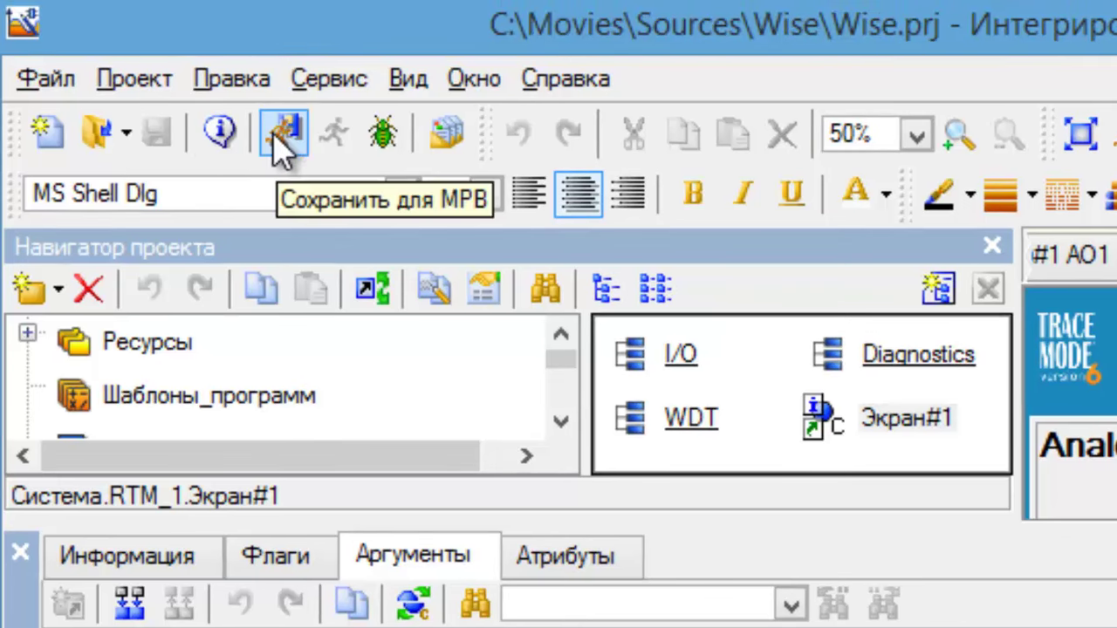
Step: Save the project for МРВ, launch the RTM_1 node in the real-time monitor and start its execution
click(275, 138)
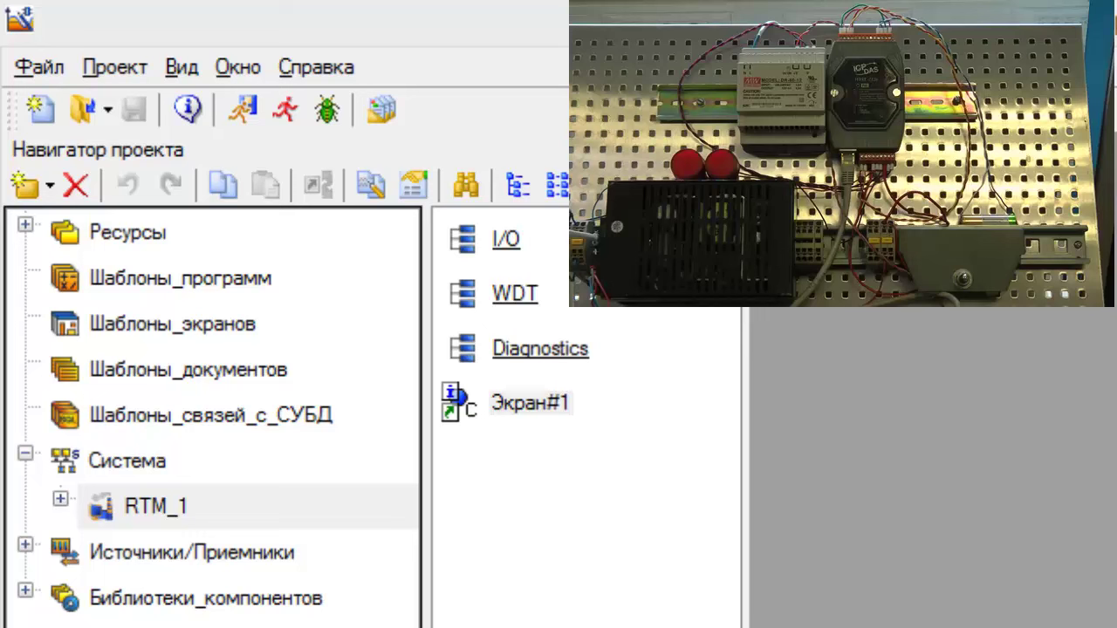
click(252, 512)
click(262, 512)
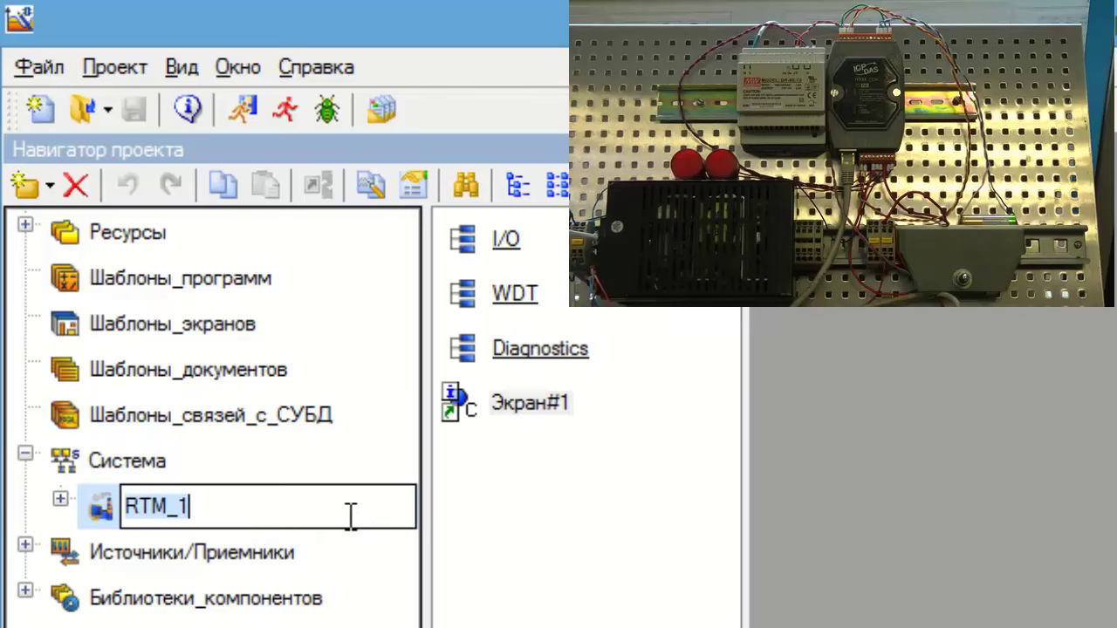
key(Return)
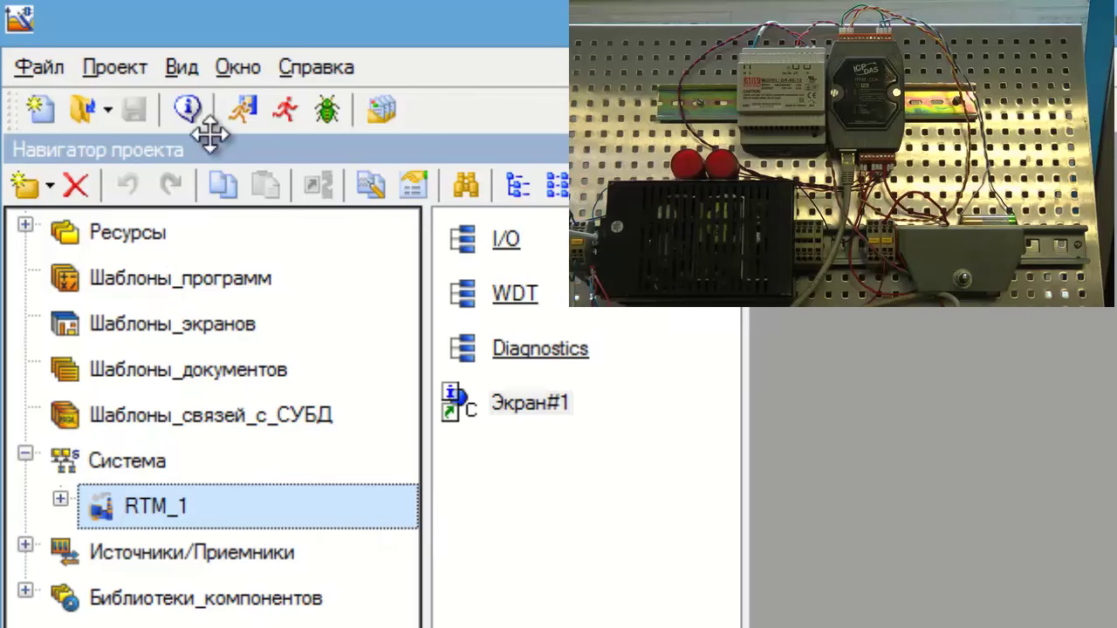
click(280, 111)
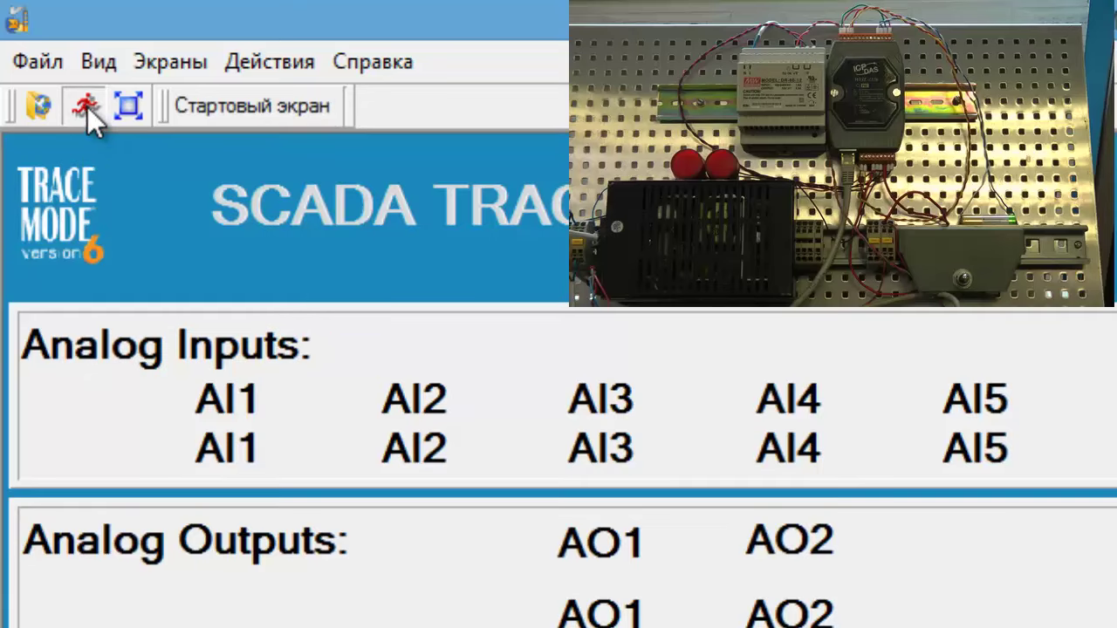
click(87, 106)
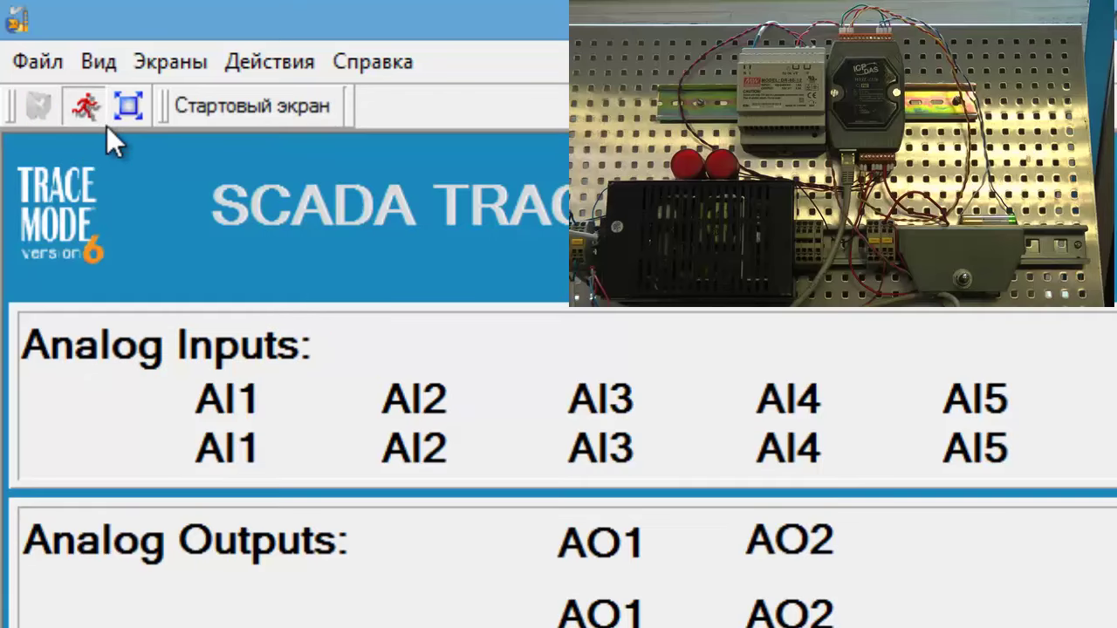